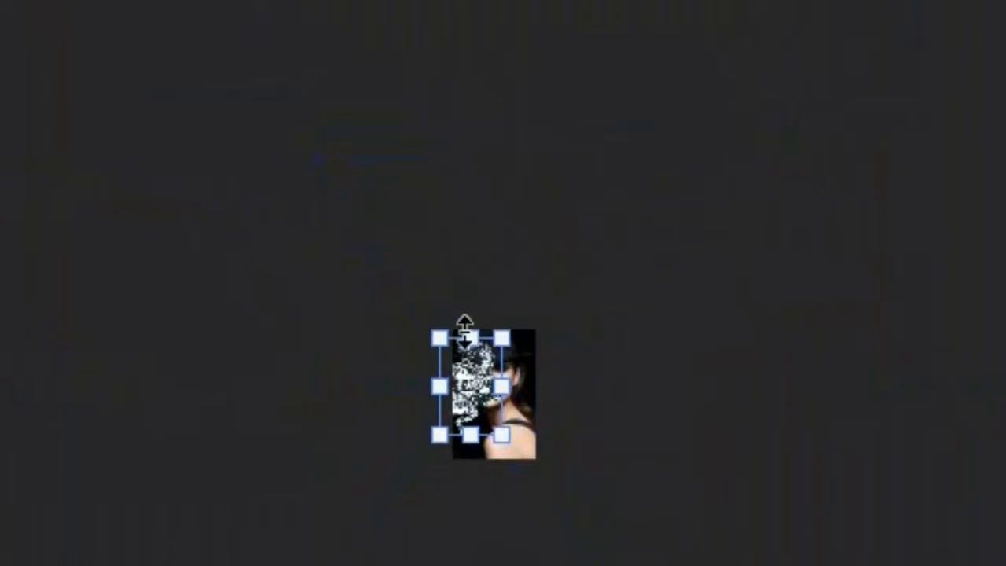
Step: Move the skull-and-snake artwork onto the woman's bare shoulder and scale it down to about 142 px wide
key(Return)
key(ctrl+plus)
key(ctrl+plus)
key(ctrl+plus)
scroll(463, 331, up, 5)
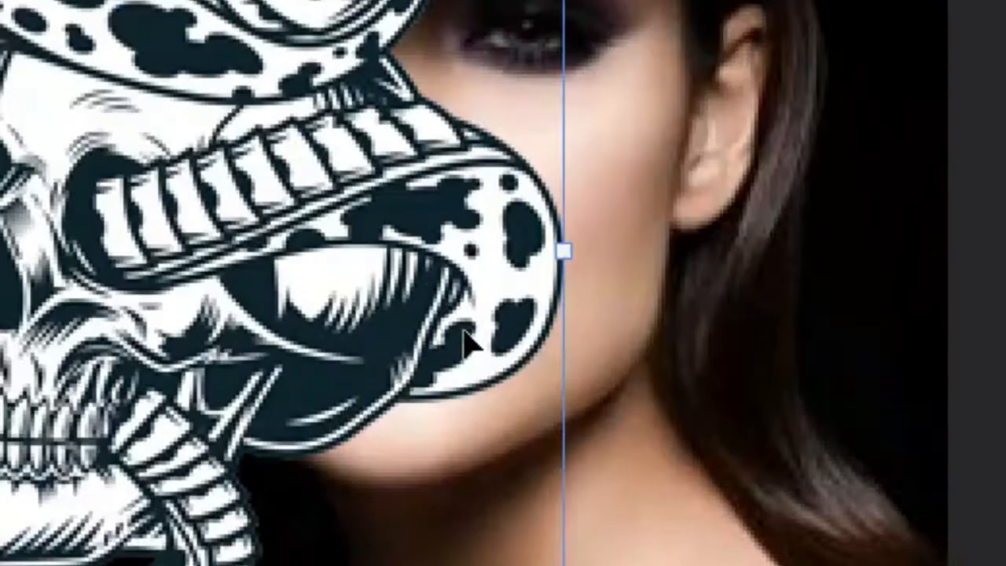
drag(404, 227, 731, 559)
scroll(715, 536, down, 2)
scroll(715, 536, down, 5)
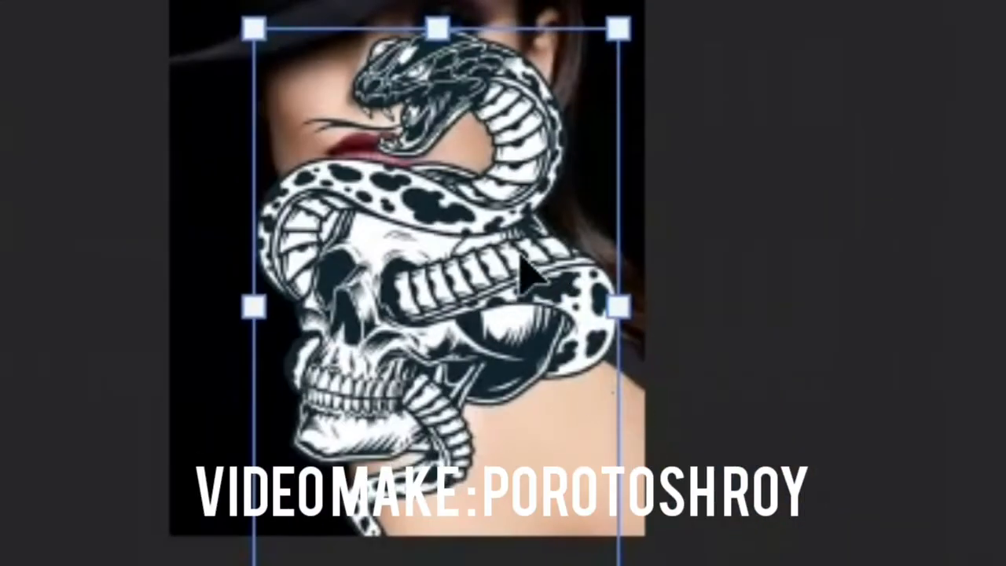
drag(512, 267, 586, 429)
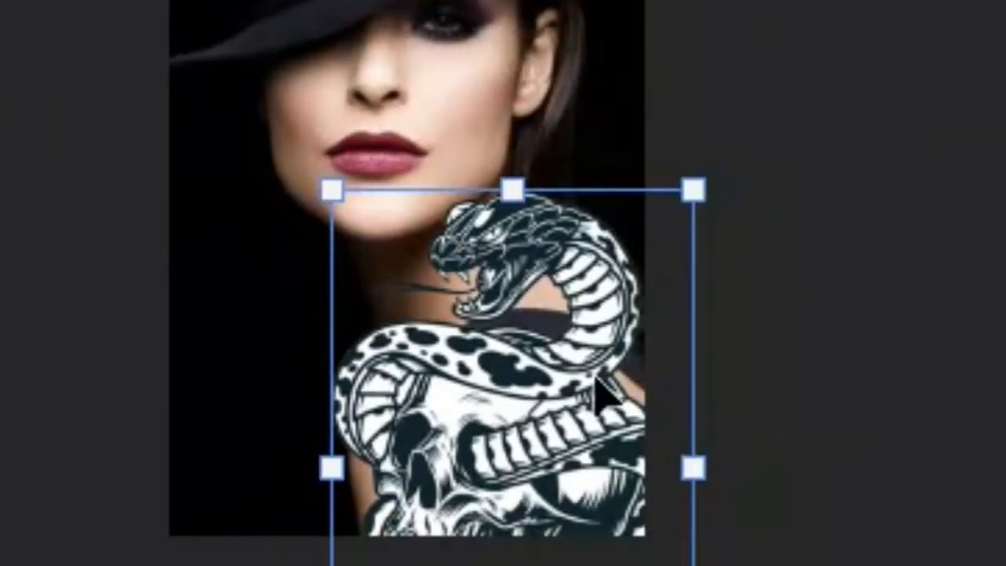
drag(693, 565, 644, 565)
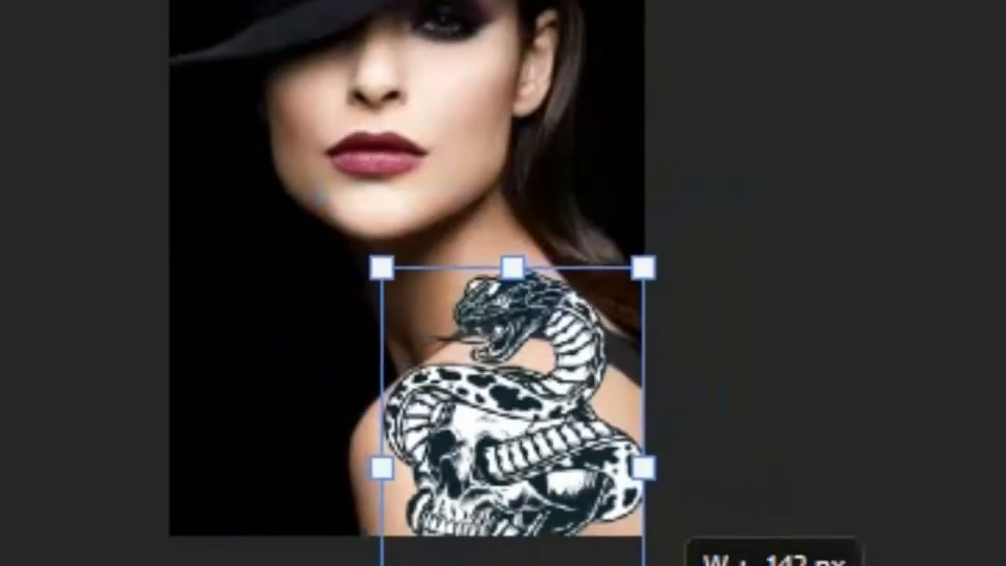
drag(558, 487, 551, 442)
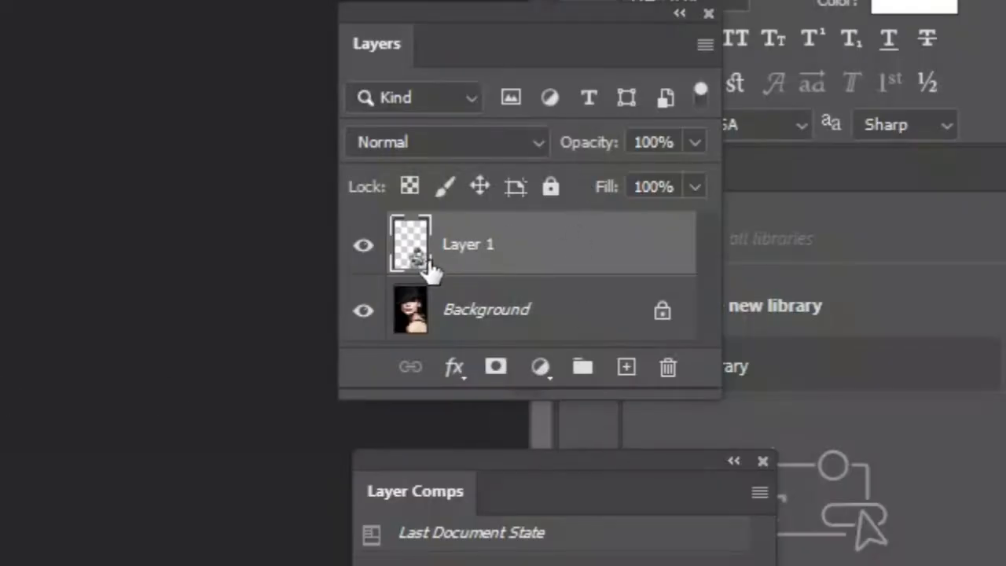
Step: Convert the skull-and-snake layer to a smart object and set its blend mode to Multiply
right_click(414, 256)
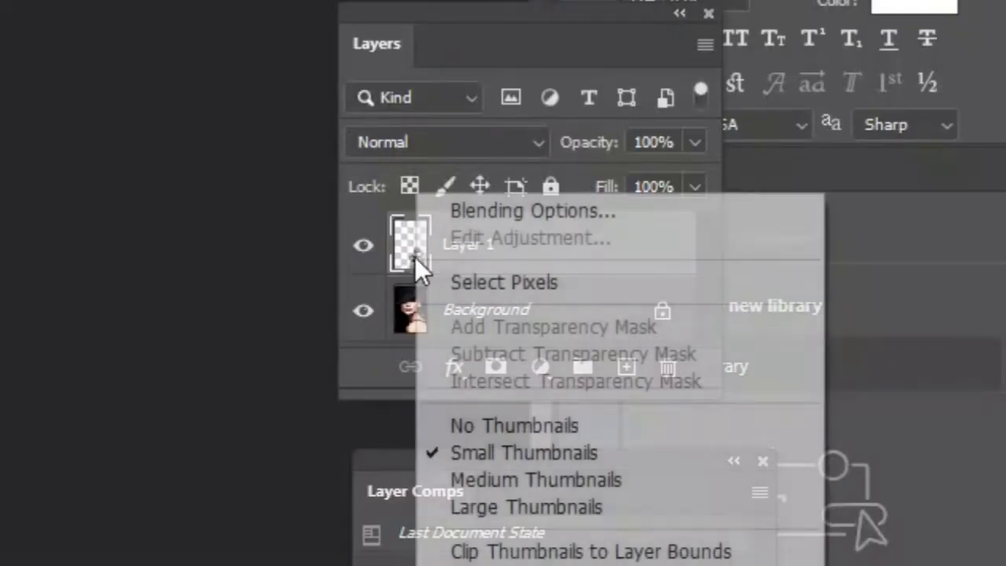
click(407, 235)
right_click(499, 251)
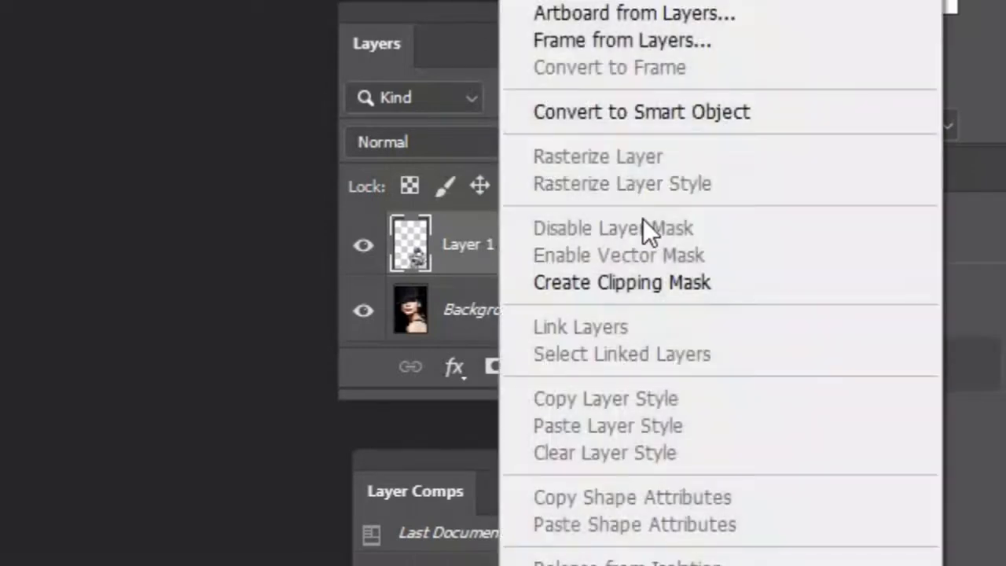
click(656, 115)
click(454, 148)
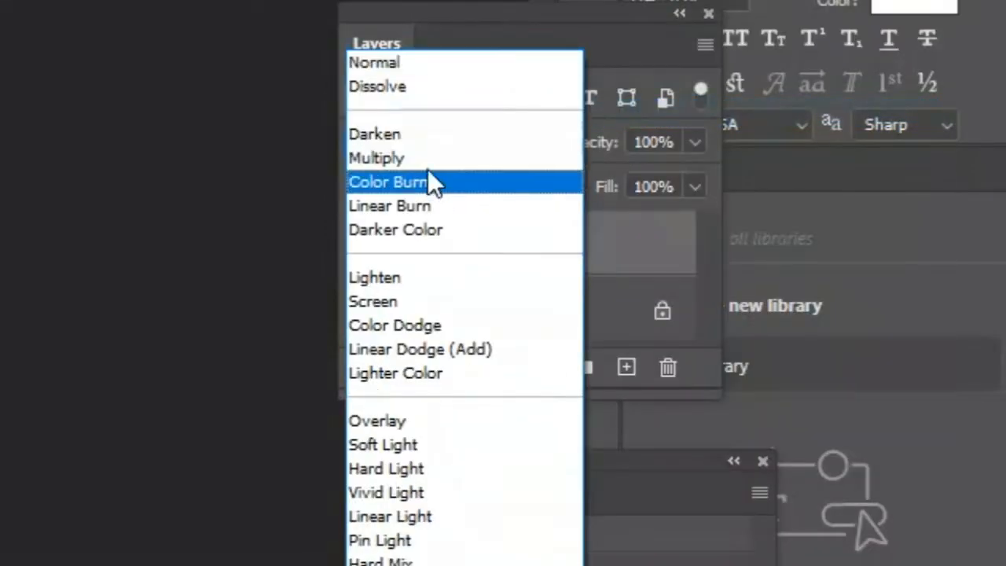
click(428, 165)
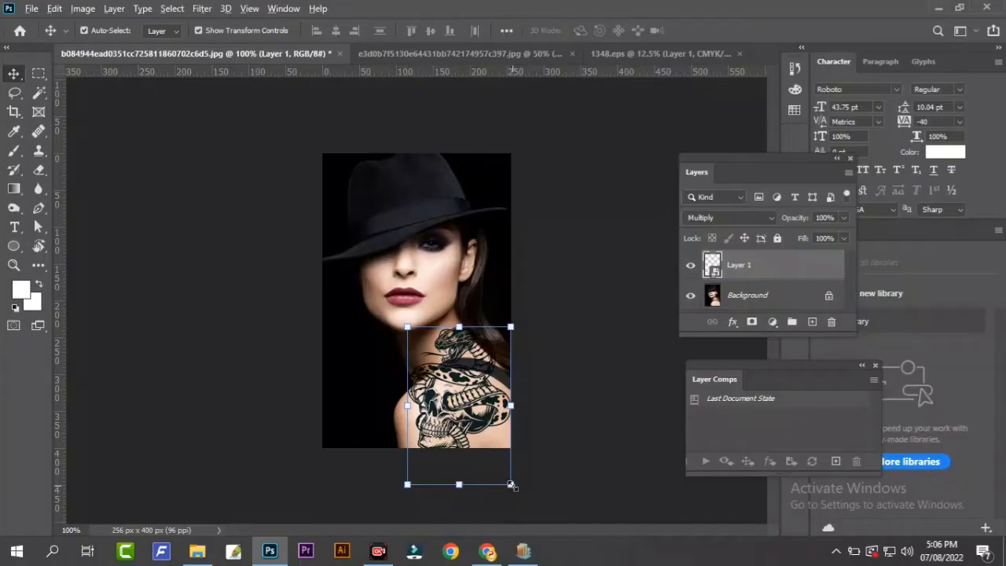
Step: Scale the tattoo artwork to about 85% and reposition it so it fits within the shoulder
drag(511, 484, 502, 472)
drag(472, 418, 474, 409)
key(Return)
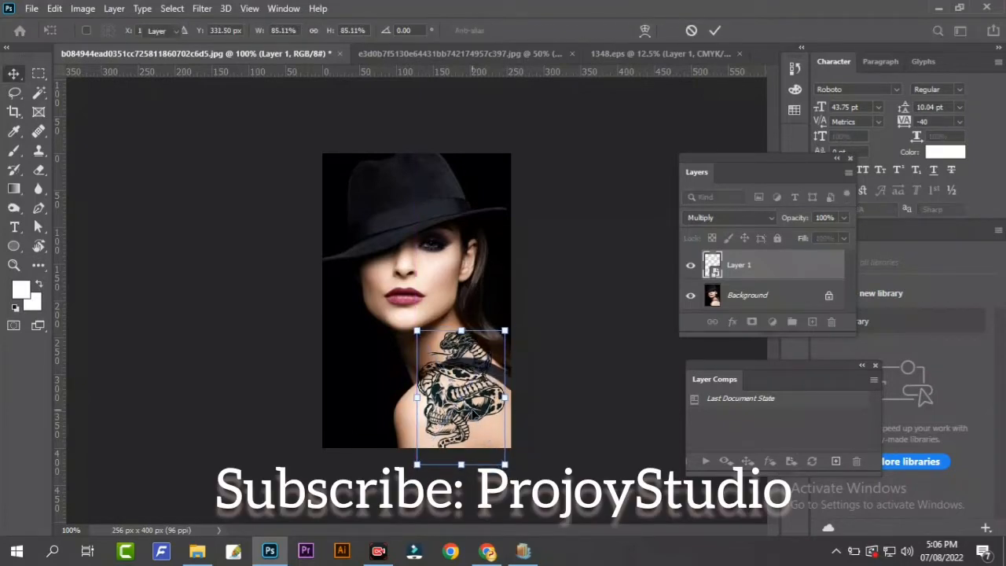
key(Return)
Step: Add a layer mask to Layer 1 and brush out in black the tattoo parts spilling past the shoulder edge and over the hair
key(ctrl+plus)
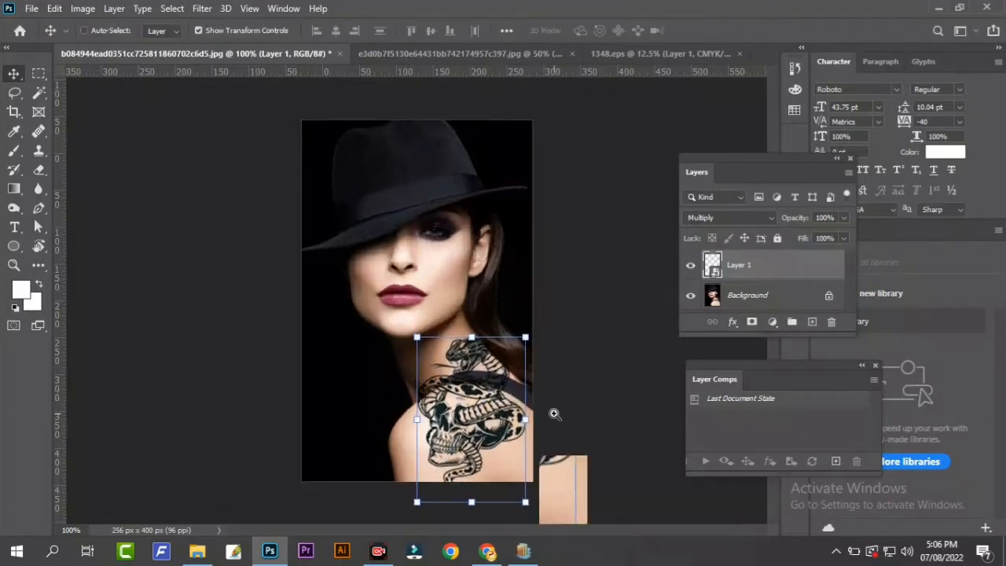
click(752, 323)
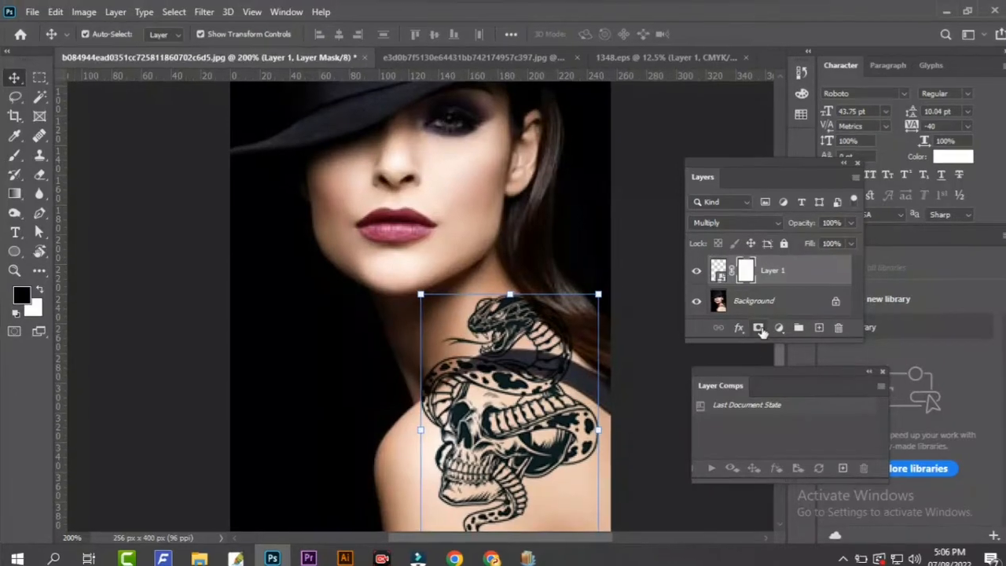
key(b)
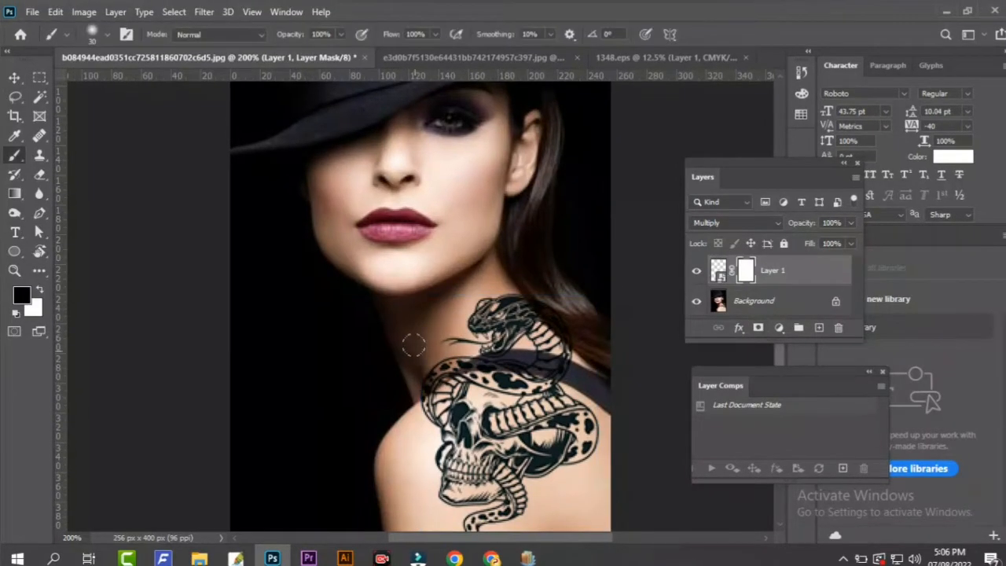
mouse_move(399, 370)
mouse_down()
mouse_move(375, 383)
mouse_move(427, 356)
mouse_move(395, 378)
mouse_up()
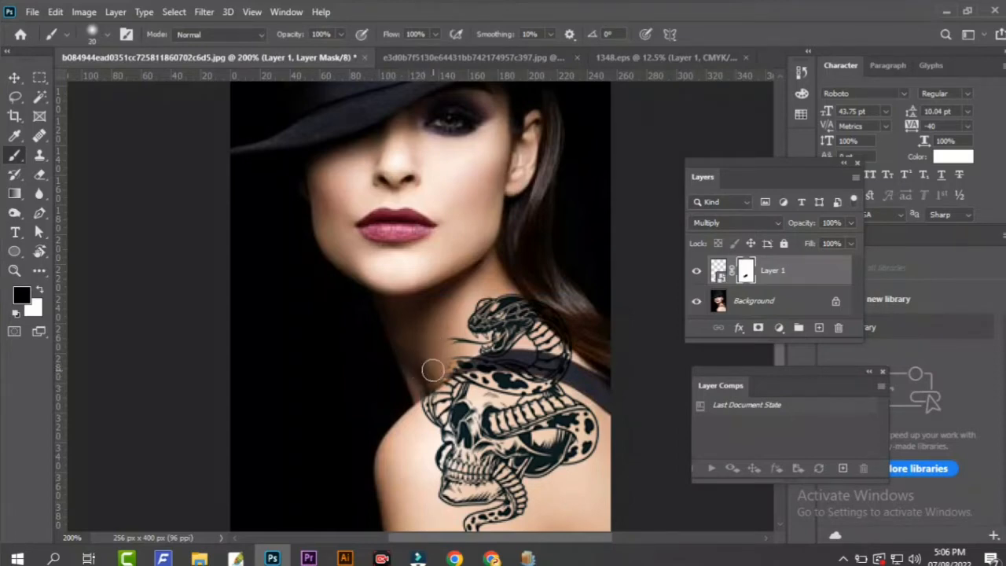
key(bracketleft)
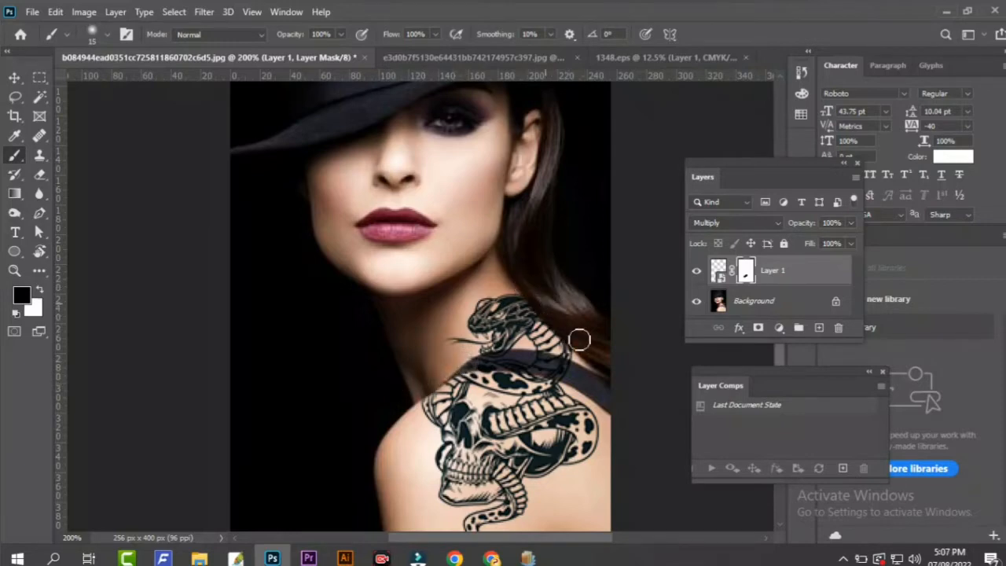
key(bracketright)
key(bracketright)
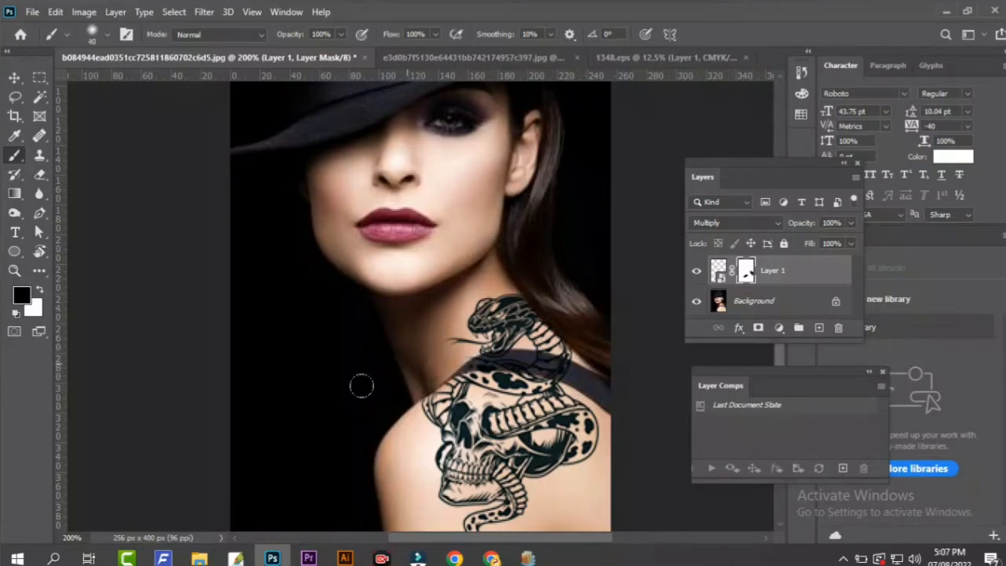
Step: Mask out the tattoo where it crosses the dress strap, using a black brush of size 10
scroll(557, 425, up, 1)
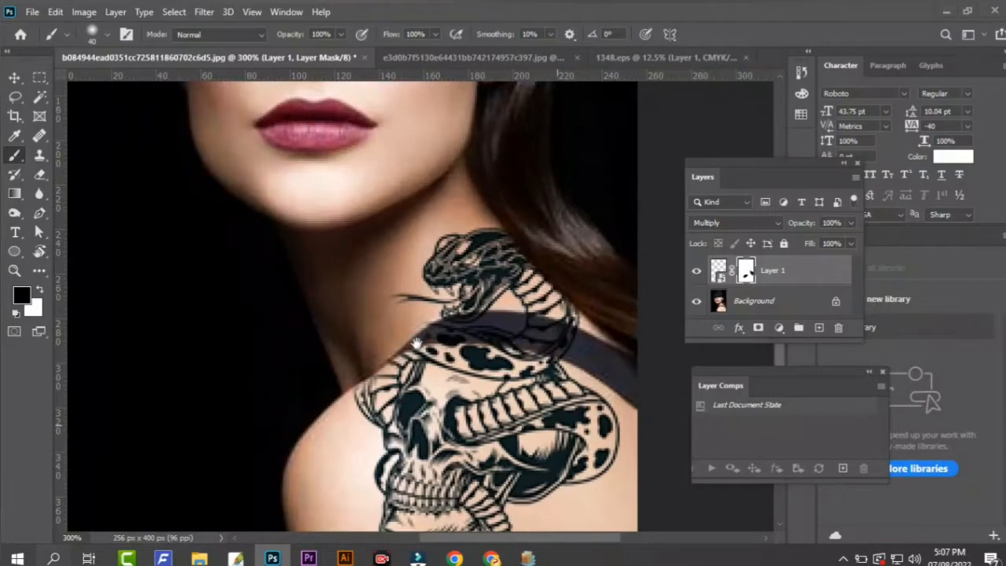
key(bracketleft)
key(bracketleft)
key(bracketleft)
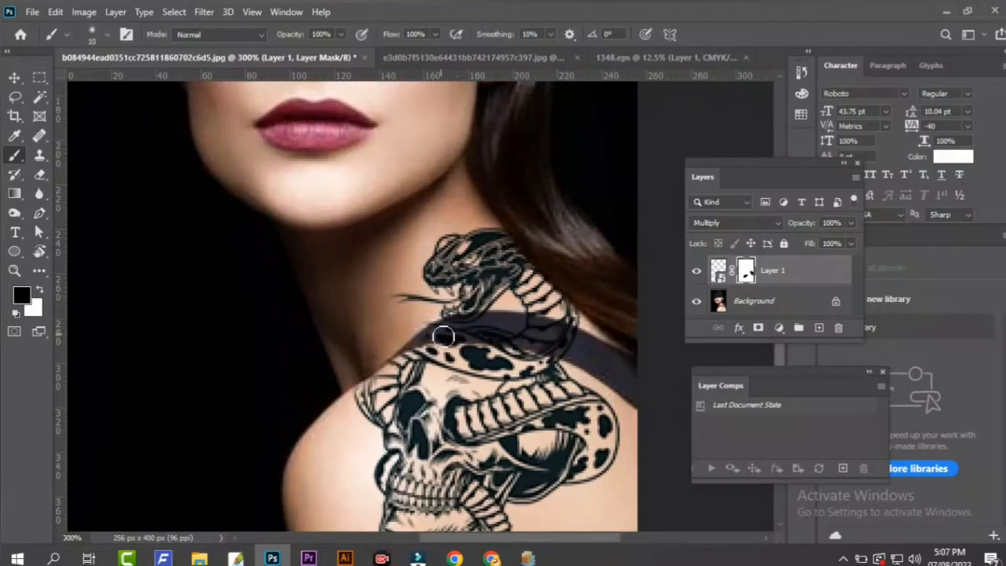
mouse_move(444, 333)
mouse_down()
mouse_move(599, 359)
mouse_move(582, 343)
mouse_move(500, 335)
mouse_move(572, 345)
mouse_move(510, 326)
mouse_move(561, 329)
mouse_move(581, 342)
mouse_move(438, 334)
mouse_move(498, 327)
mouse_up()
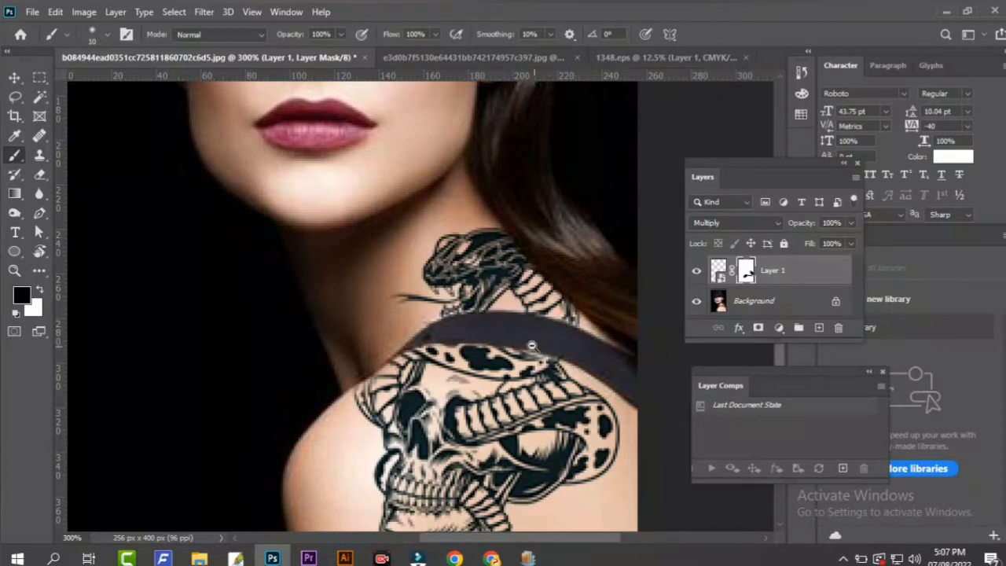
key(ctrl+minus)
key(ctrl+minus)
ctrl+click(471, 344)
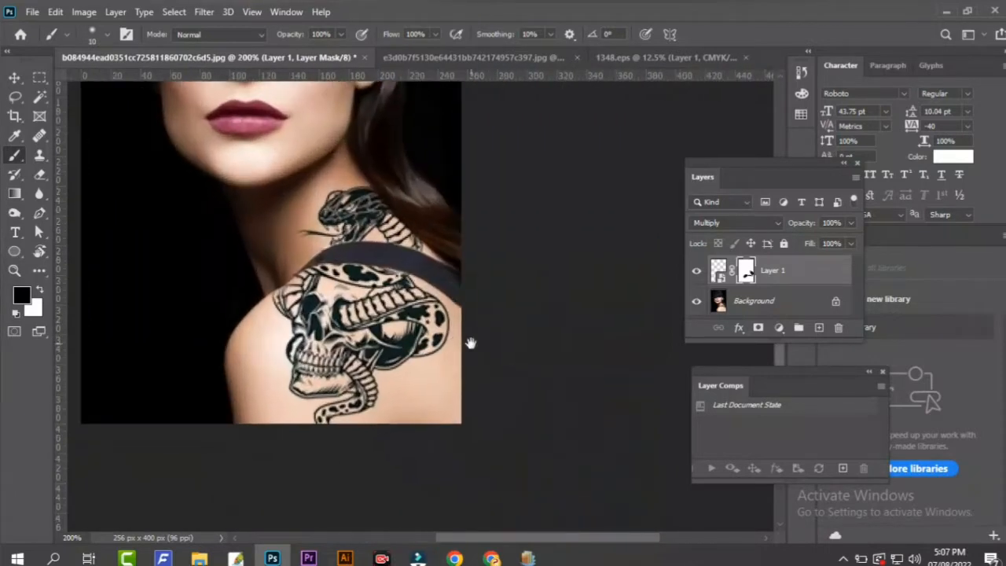
ctrl+click(410, 284)
drag(409, 282, 471, 341)
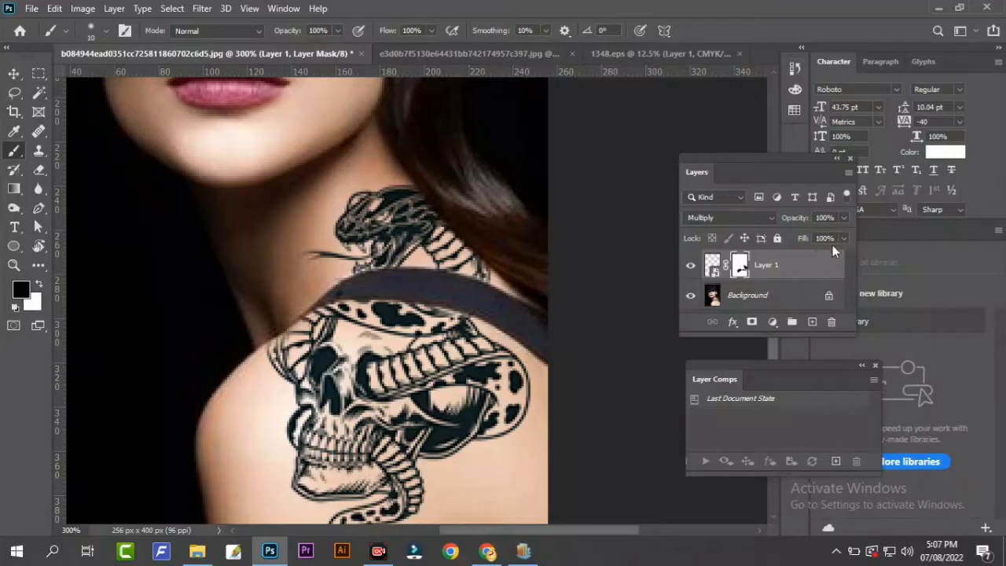
click(842, 240)
drag(830, 253, 854, 252)
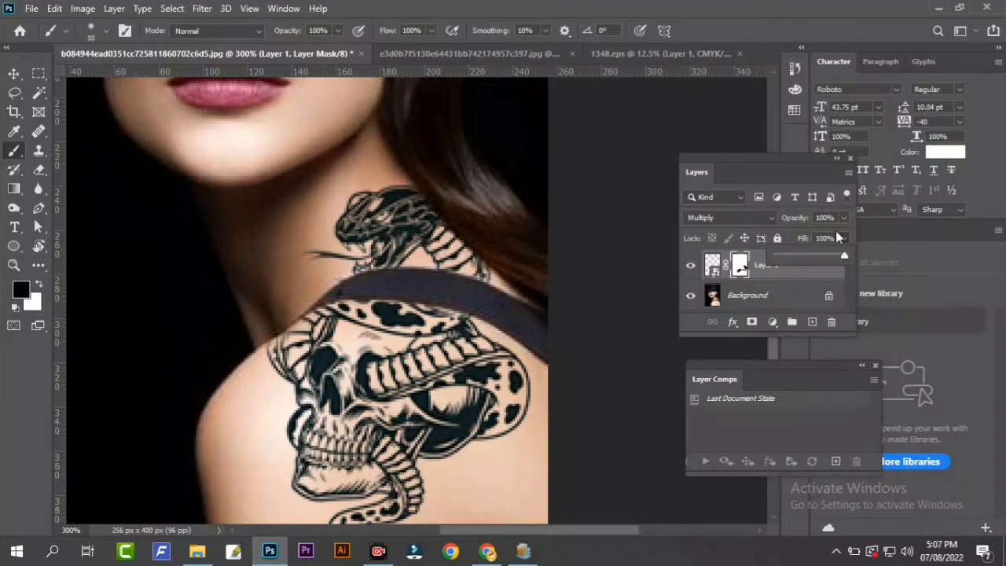
click(666, 4)
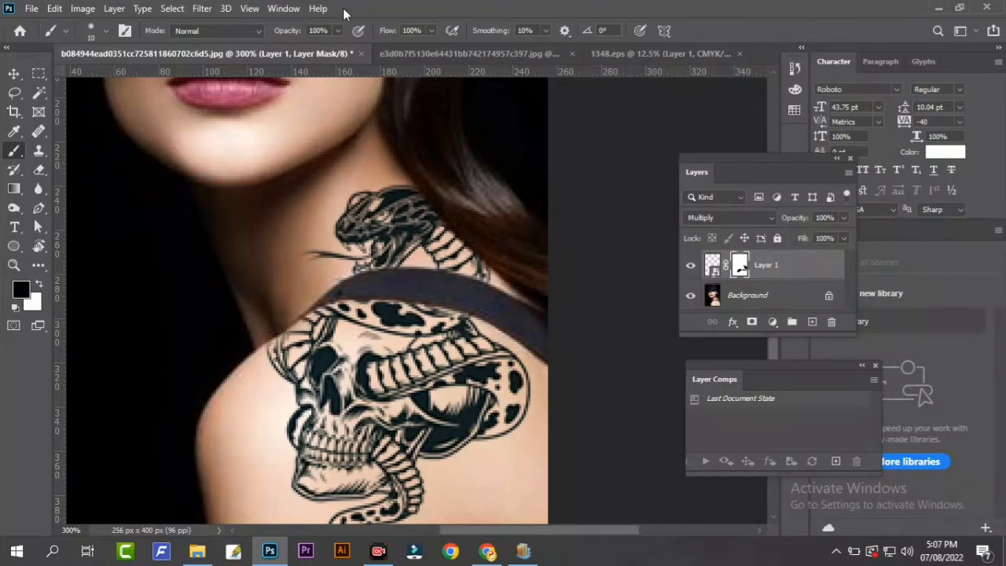
Step: Set the brush to 53% opacity and 51% flow, then paint the mask at size 30 to fade the skull and snake on the shoulder
click(337, 30)
drag(341, 47, 307, 50)
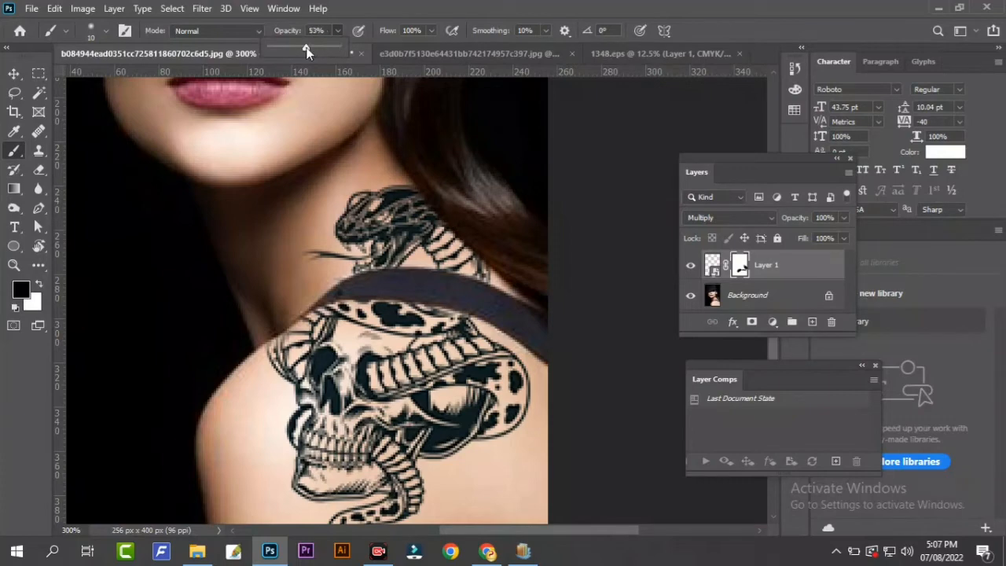
click(432, 31)
drag(438, 47, 399, 47)
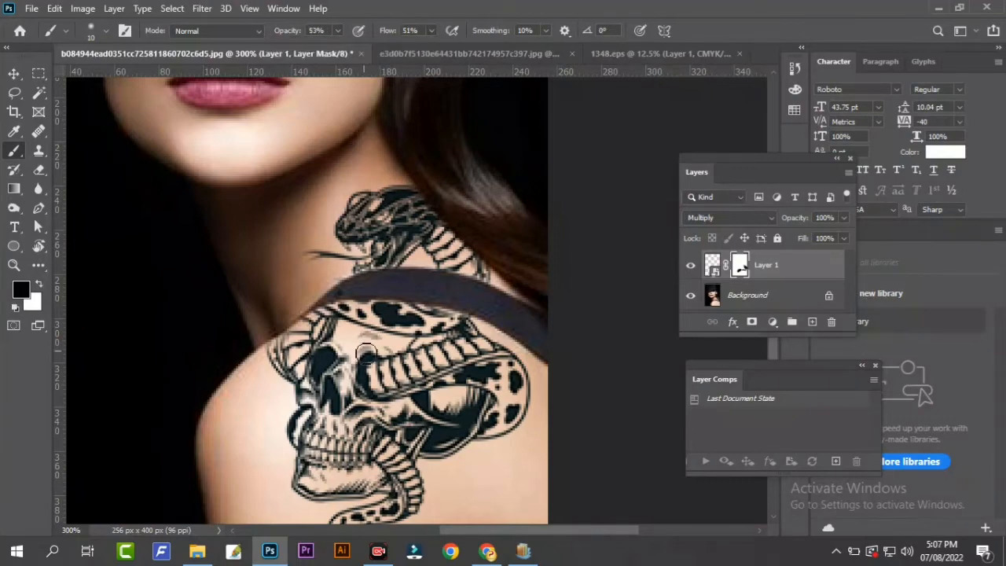
key(bracketright)
mouse_move(261, 351)
mouse_down()
mouse_move(429, 349)
mouse_move(489, 368)
mouse_up()
alt+click(422, 341)
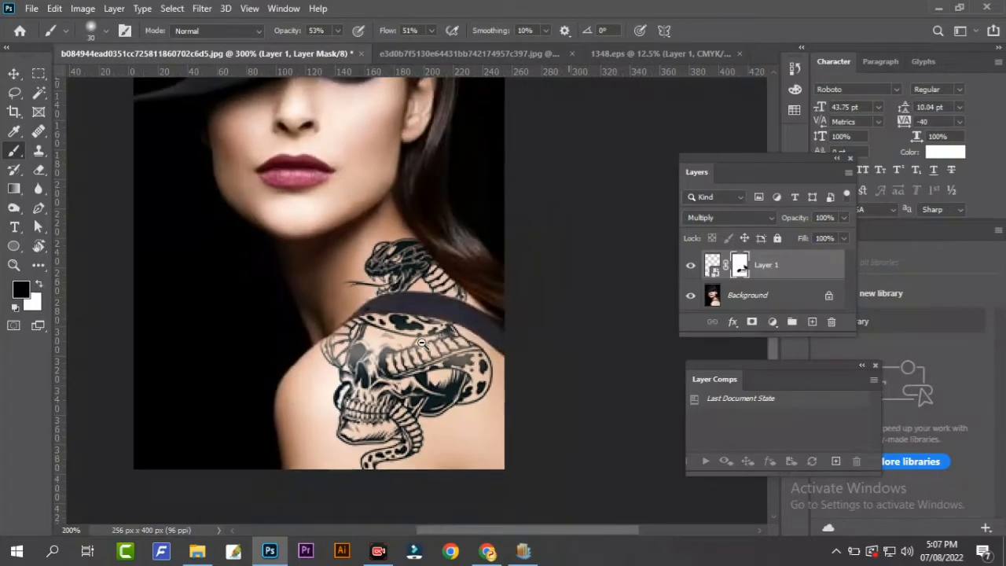
scroll(421, 342, down, 1)
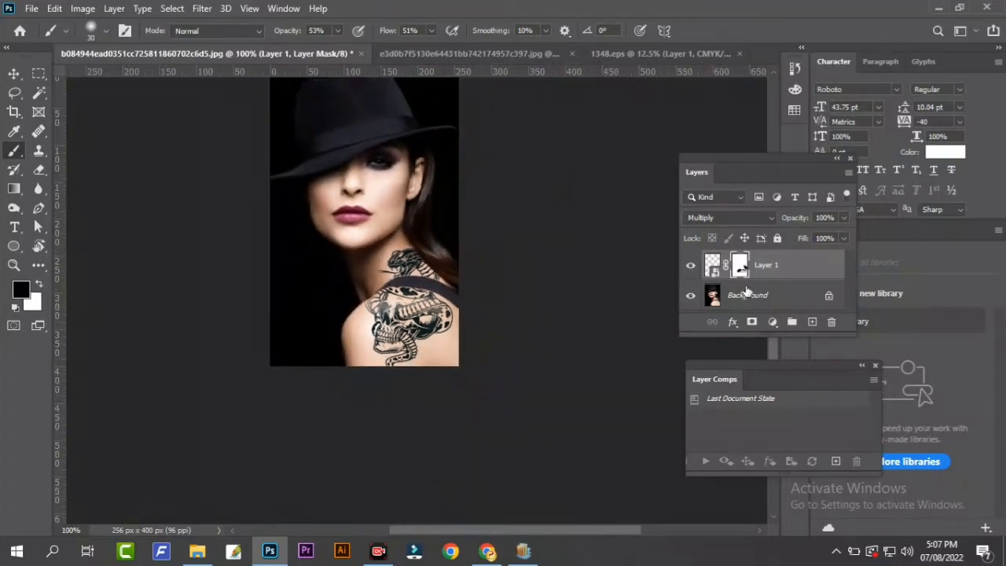
Step: Start a Warp on the Layer 1 tattoo artwork and pull its upper-side handle and both top corners outward to follow the neck and shoulder
click(713, 267)
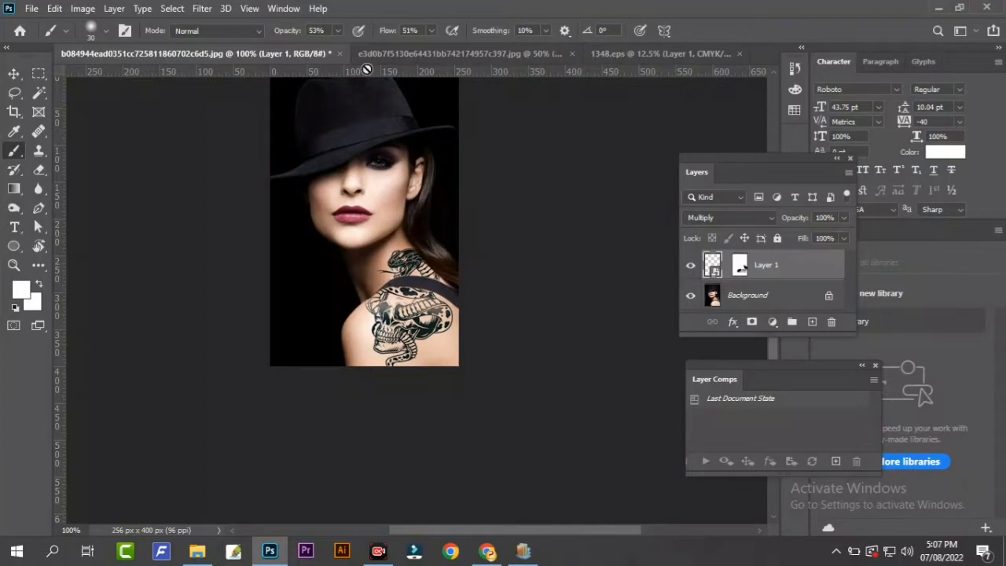
click(82, 9)
click(54, 9)
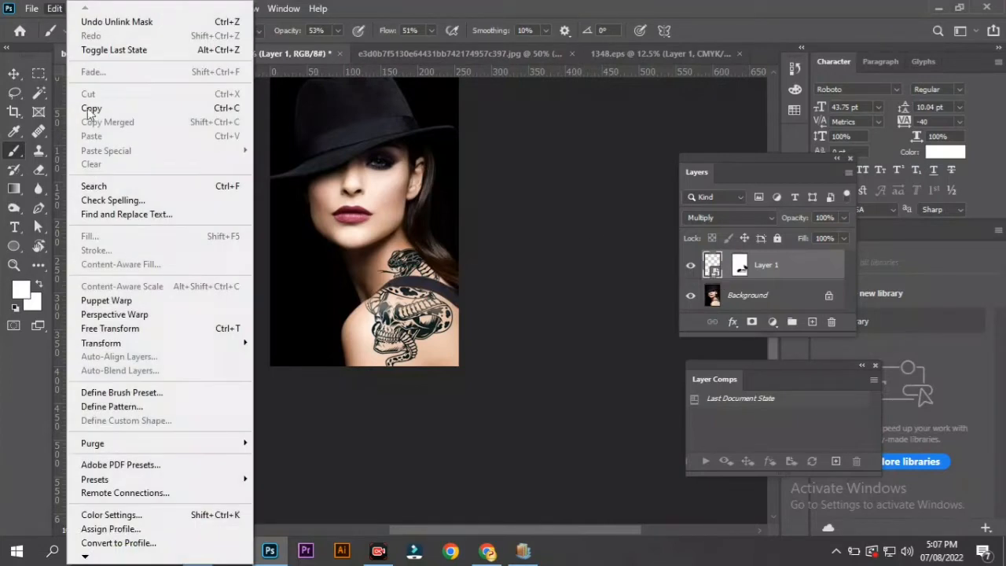
mouse_move(236, 342)
click(318, 198)
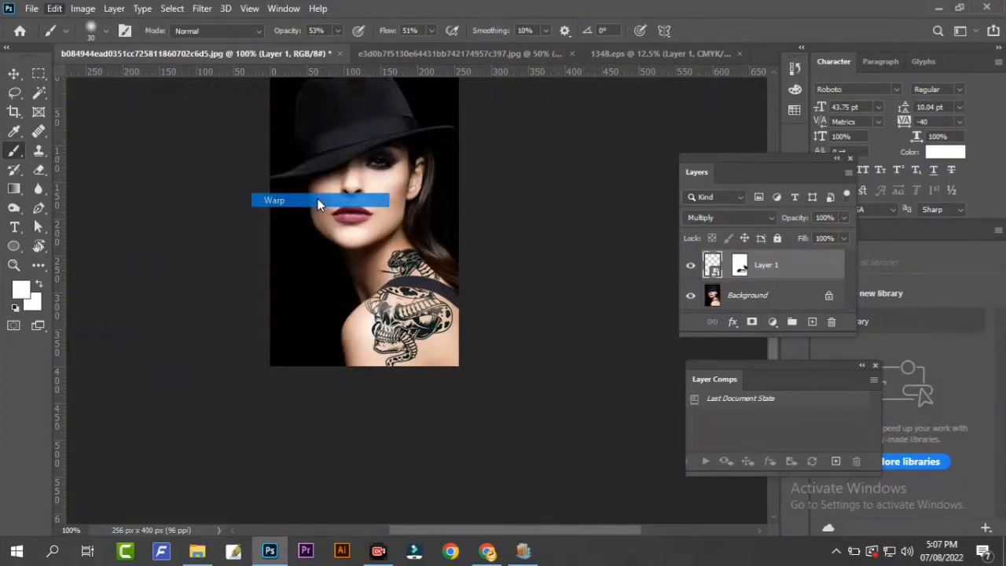
scroll(434, 296, up, 1)
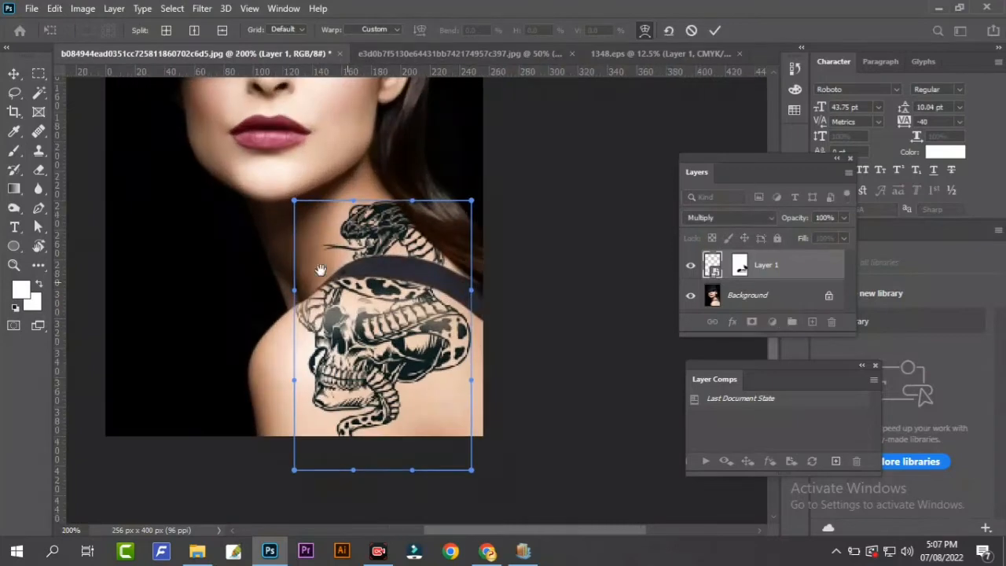
drag(294, 295, 276, 284)
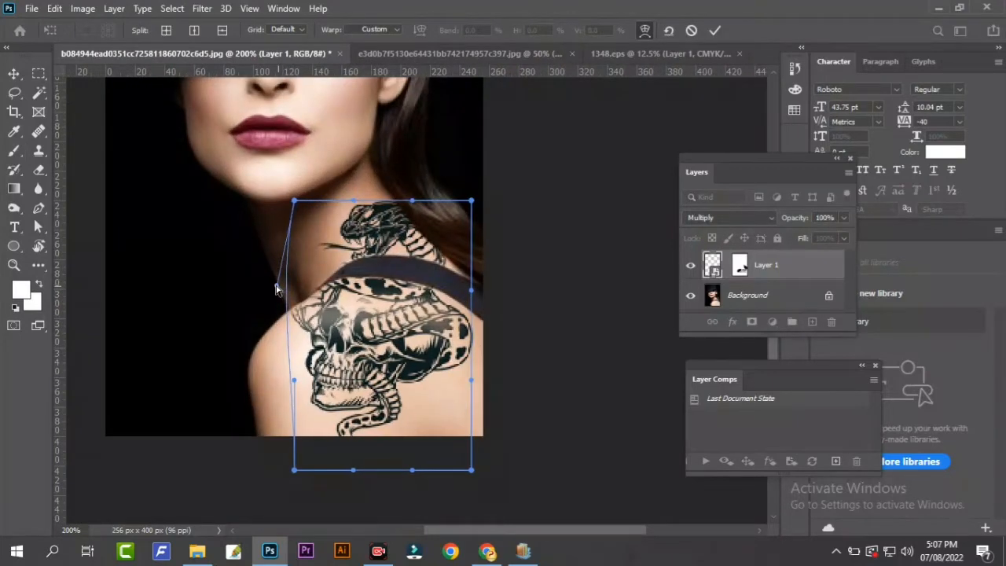
drag(294, 201, 287, 164)
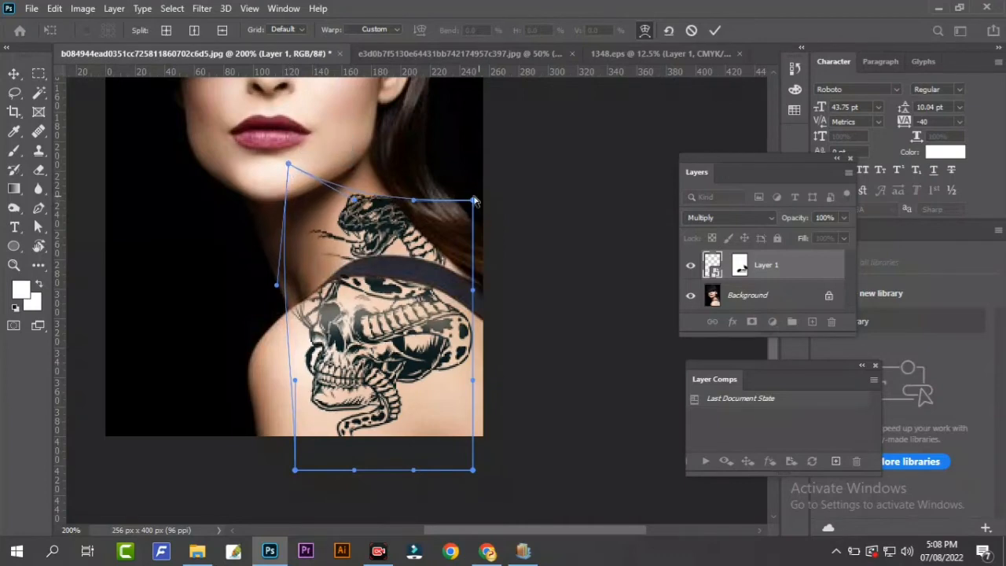
drag(474, 201, 480, 189)
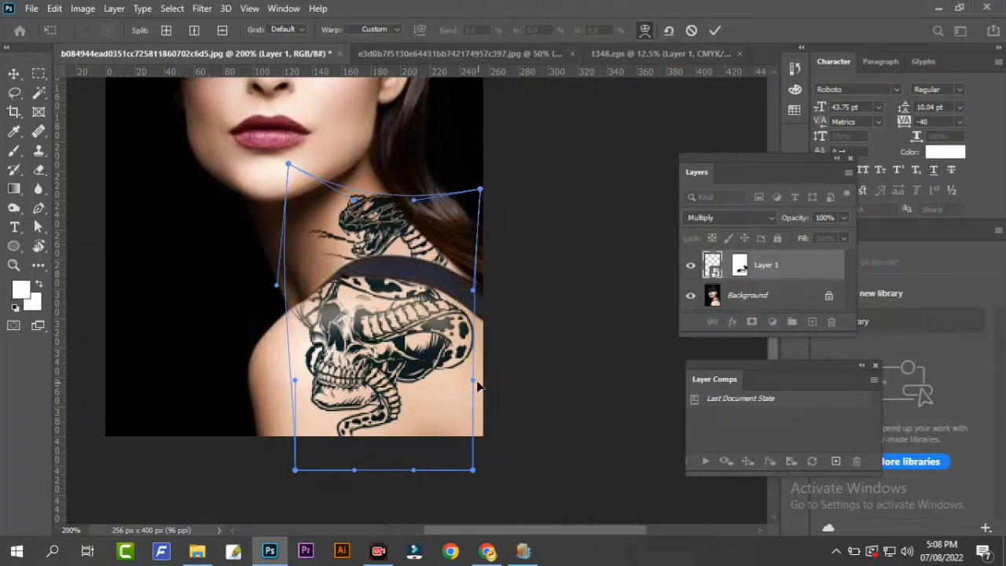
Step: Warp the tattoo's lower side and bottom edge outward around the shoulder, and apply the transformation
drag(475, 381, 484, 423)
drag(352, 473, 343, 491)
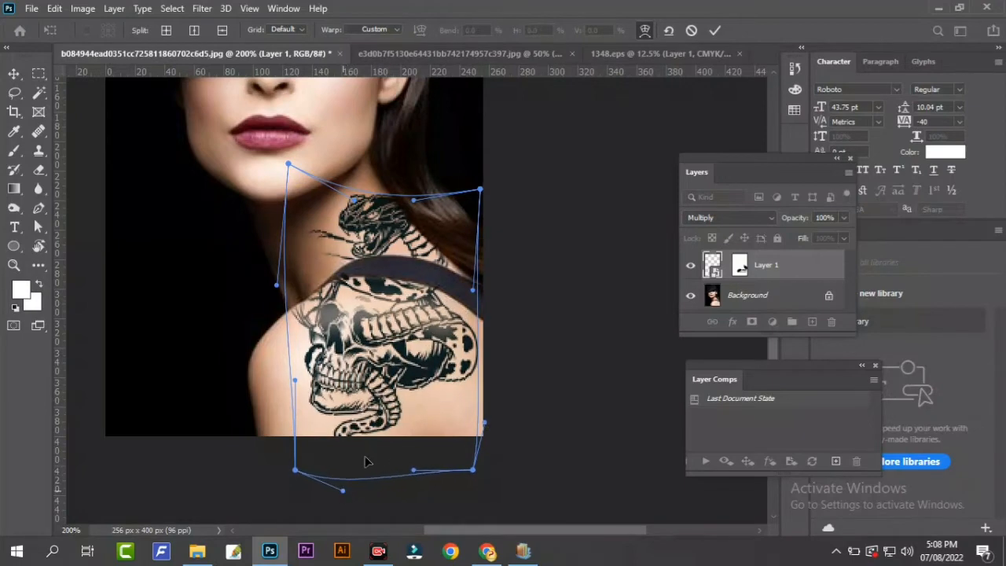
click(712, 31)
key(b)
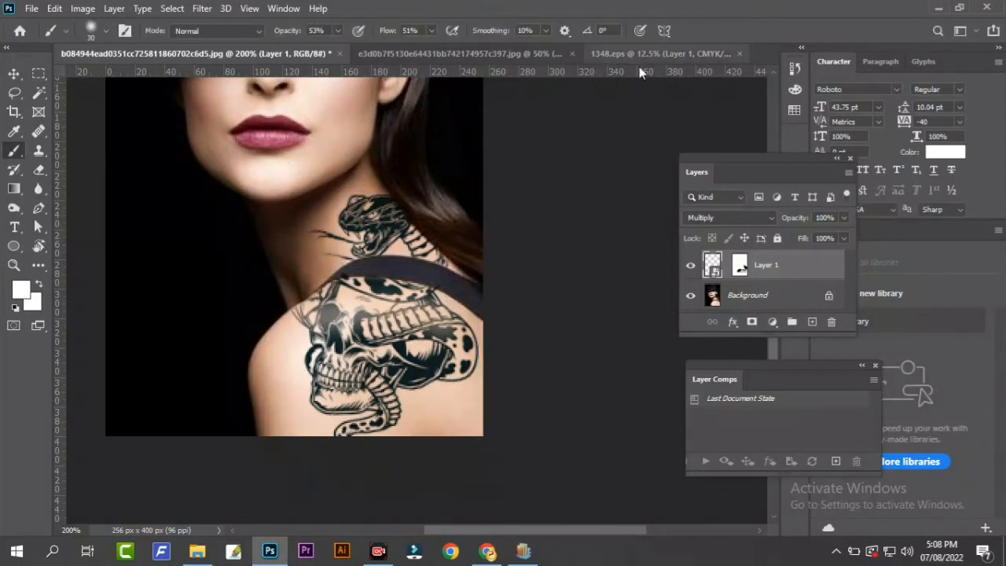
Step: Set a black brush to size 10 with 100% opacity and flow, and mask out the stray tattoo line above the dress strap
scroll(323, 283, up, 1)
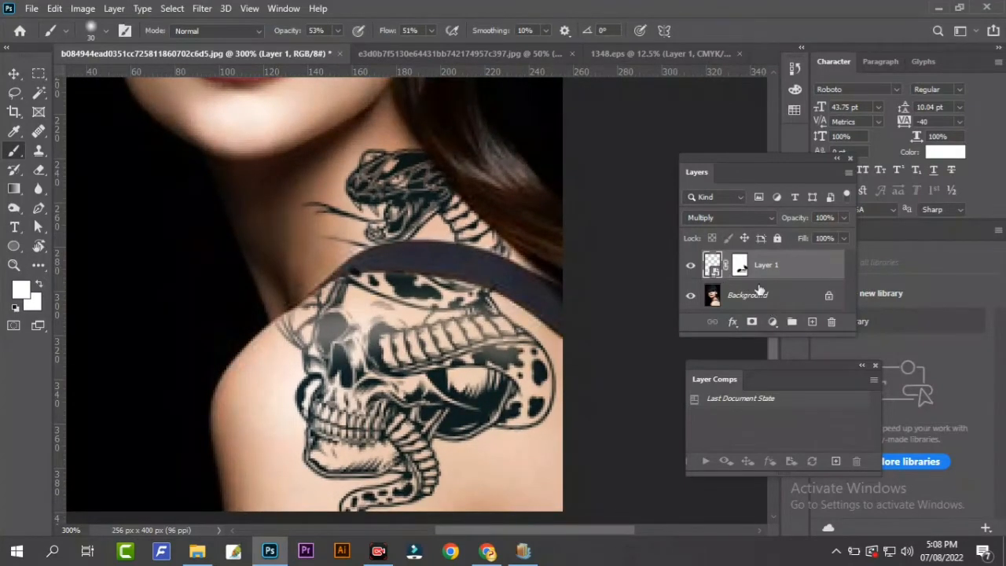
click(740, 267)
key(d)
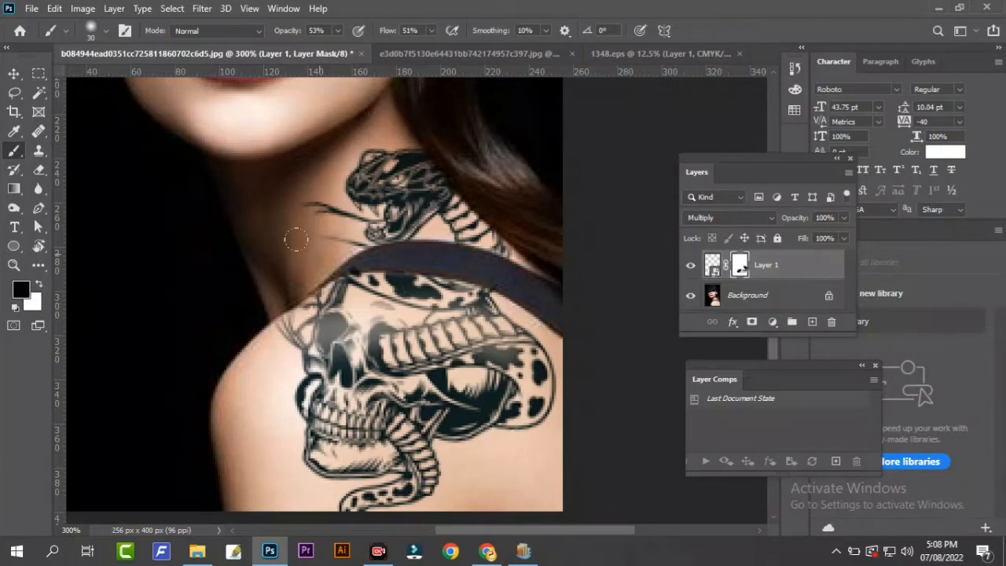
key(bracketleft)
click(431, 31)
click(339, 31)
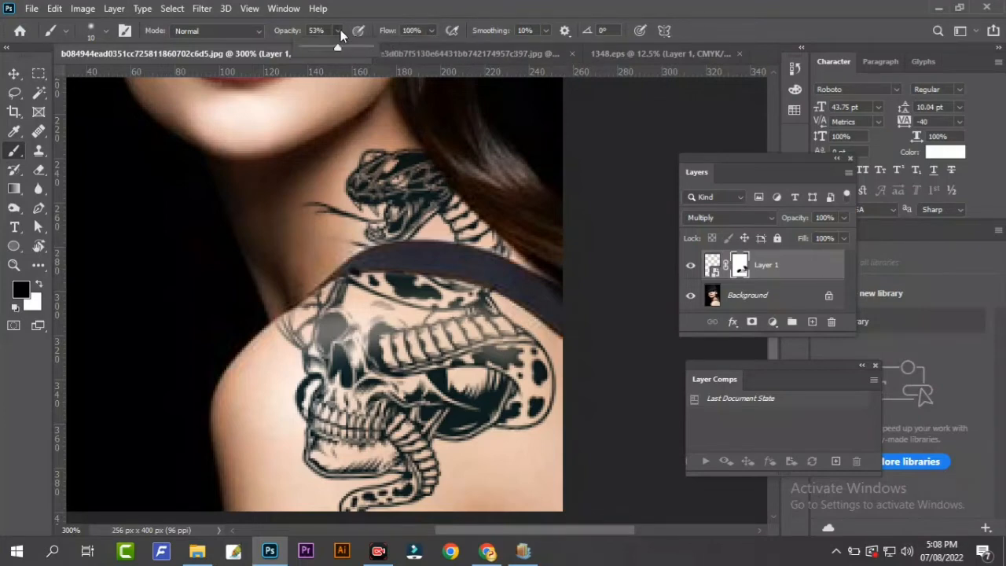
click(519, 6)
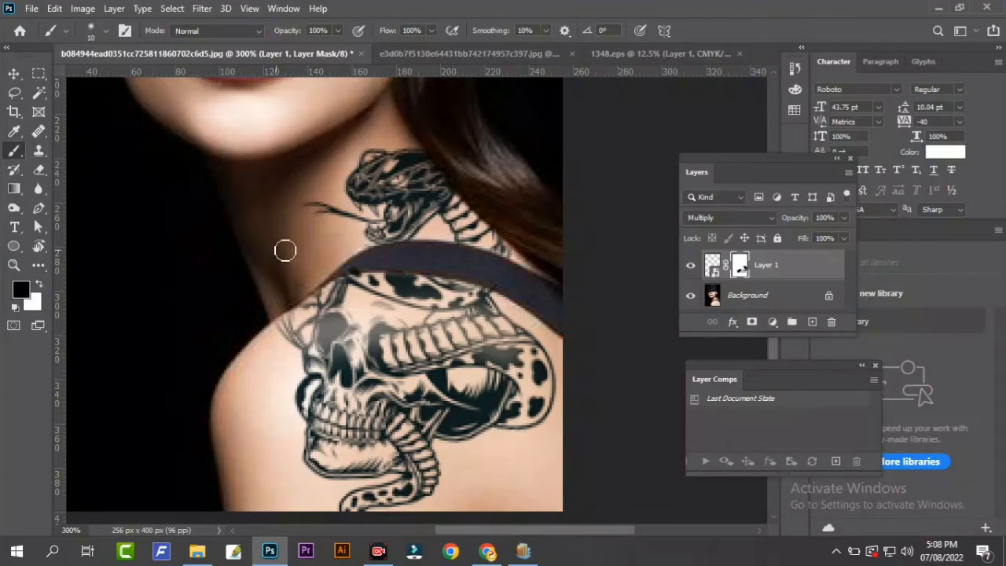
drag(442, 334, 504, 243)
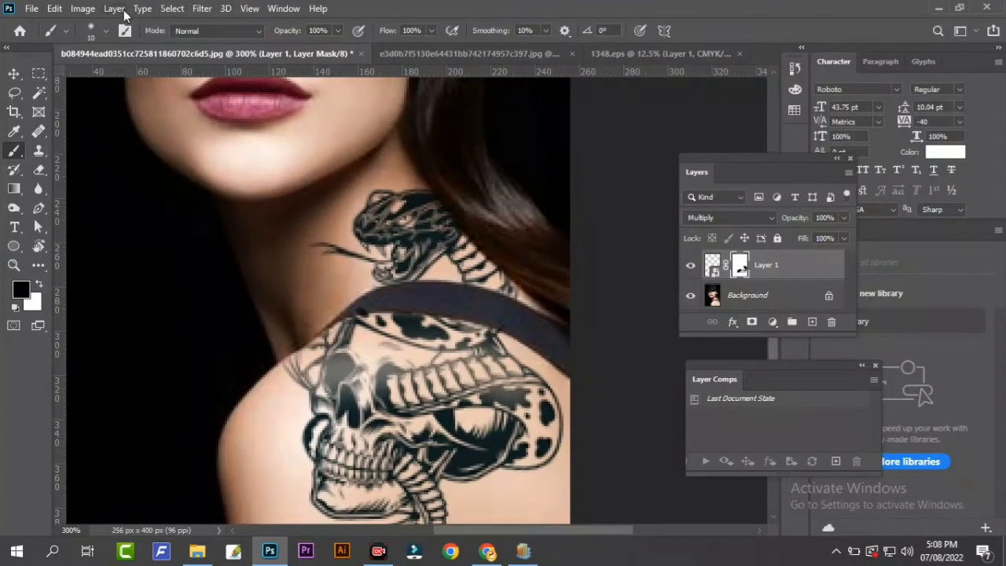
Step: Soften the Layer 1 mask with a Gaussian Blur of 1.3 pixels radius
click(202, 9)
mouse_move(274, 179)
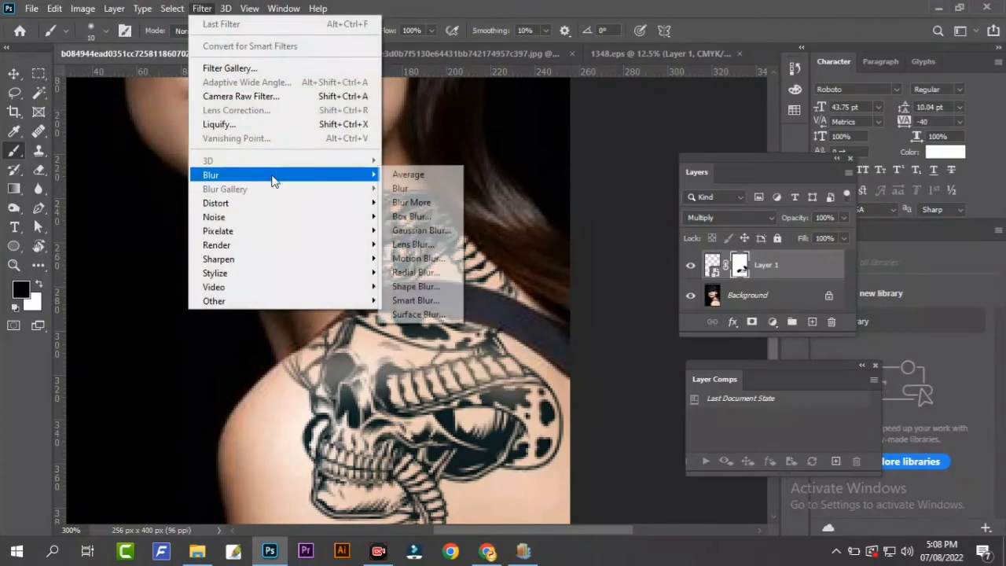
click(419, 230)
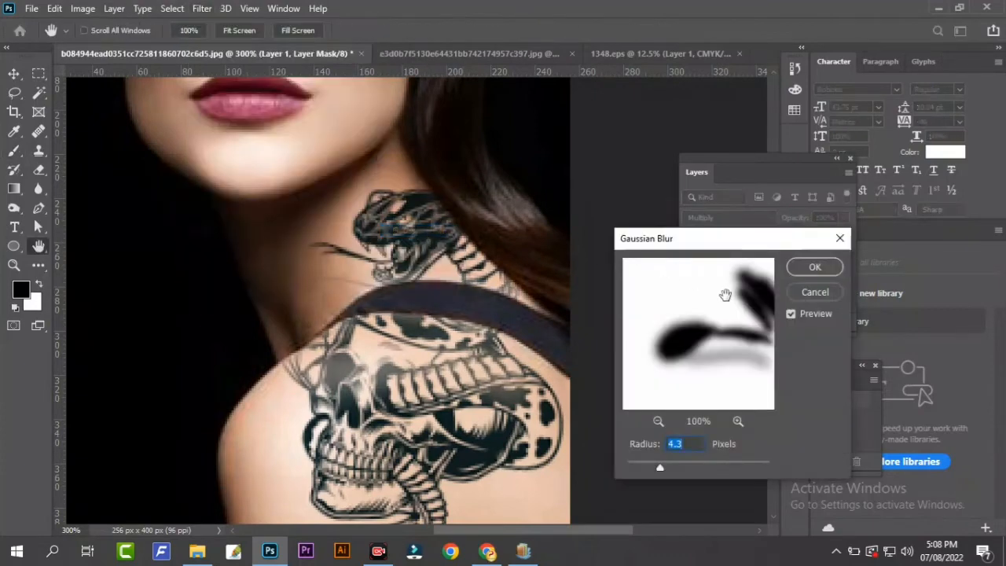
drag(657, 471, 636, 468)
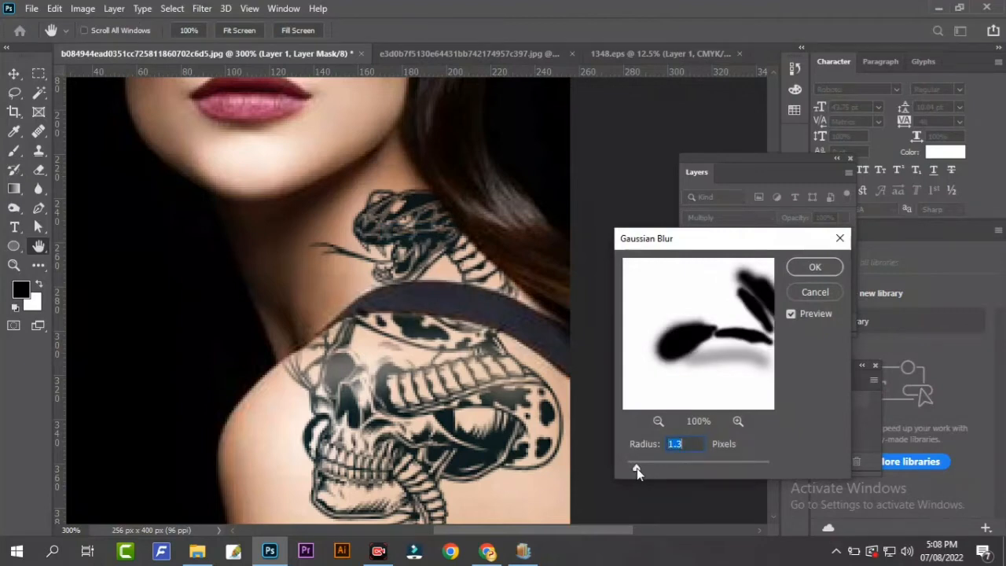
click(817, 270)
Step: Compare the portrait with the tattoo layer hidden and shown
ctrl+alt+click(436, 375)
ctrl+alt+click(437, 375)
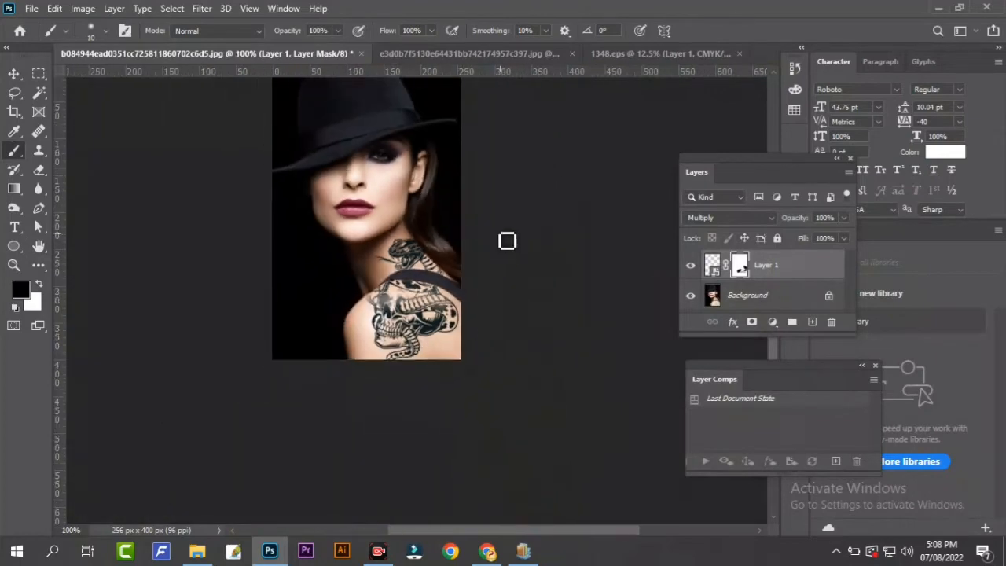
ctrl+click(469, 269)
drag(414, 209, 486, 249)
ctrl+click(487, 315)
alt+click(468, 308)
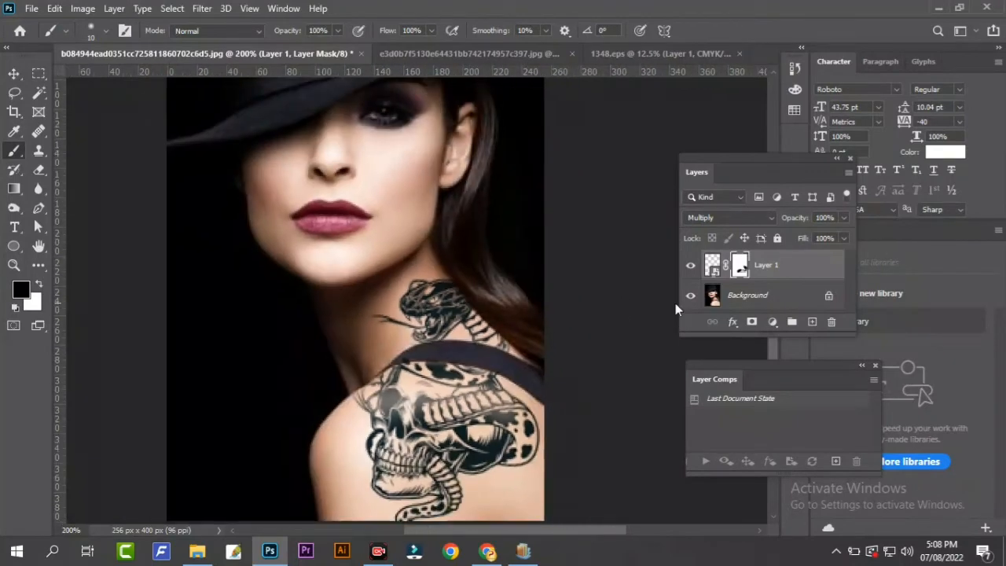
click(691, 268)
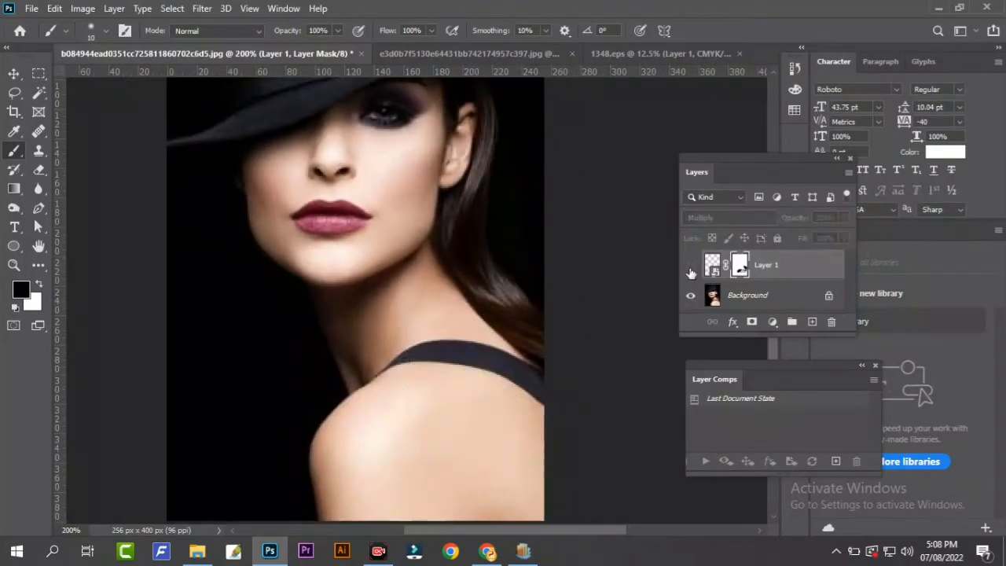
click(691, 267)
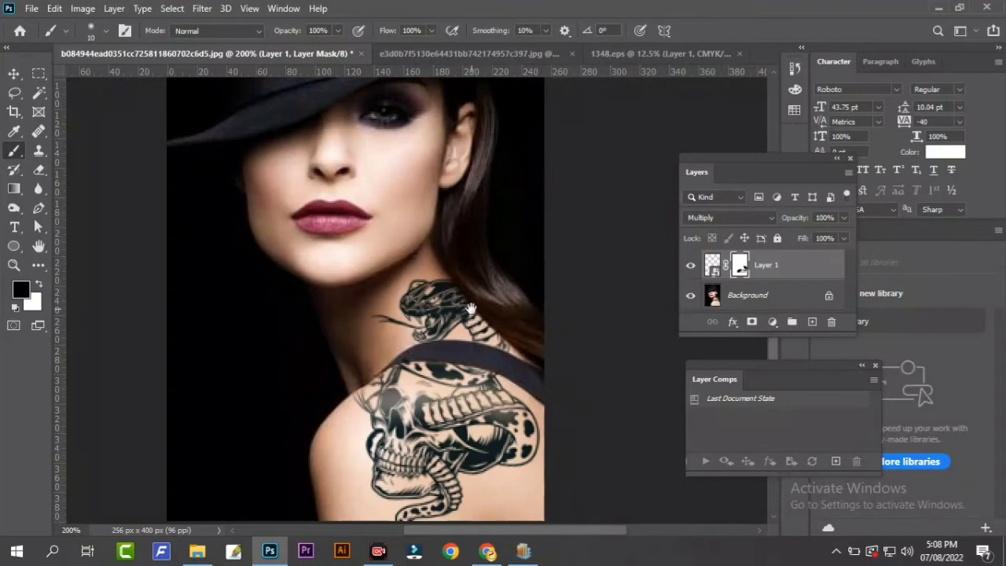
drag(489, 352, 475, 280)
ctrl+click(430, 316)
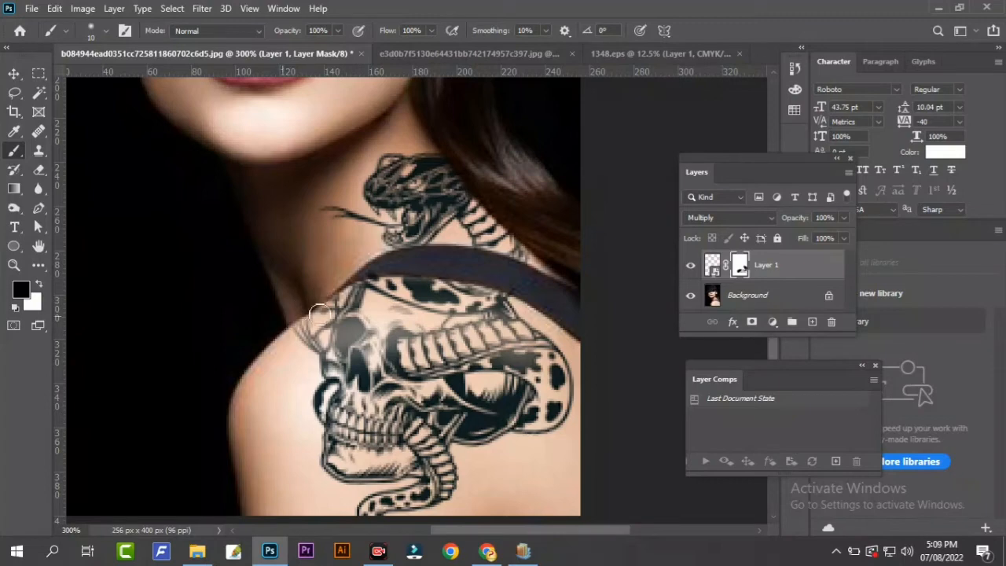
drag(506, 344, 385, 388)
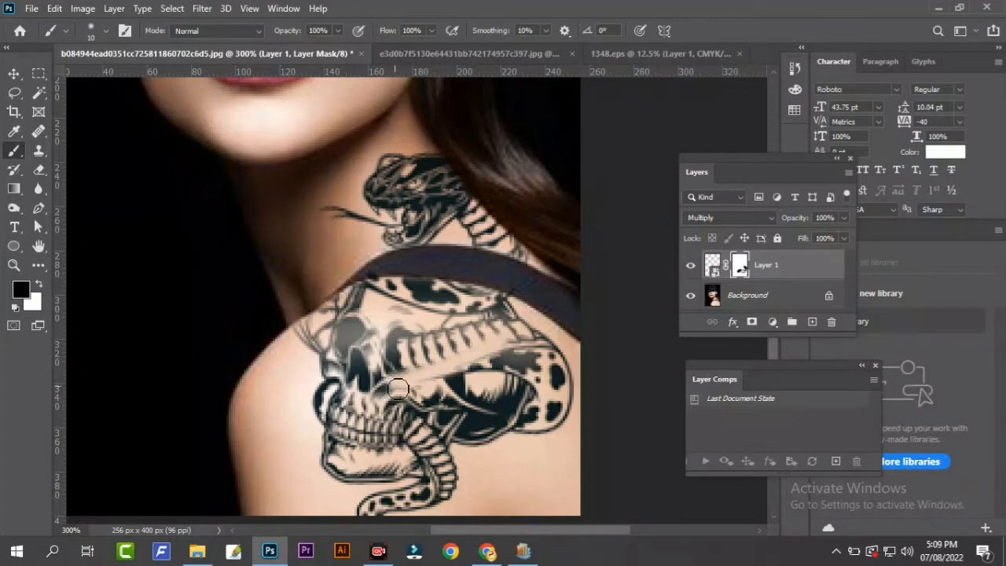
key(ctrl+z)
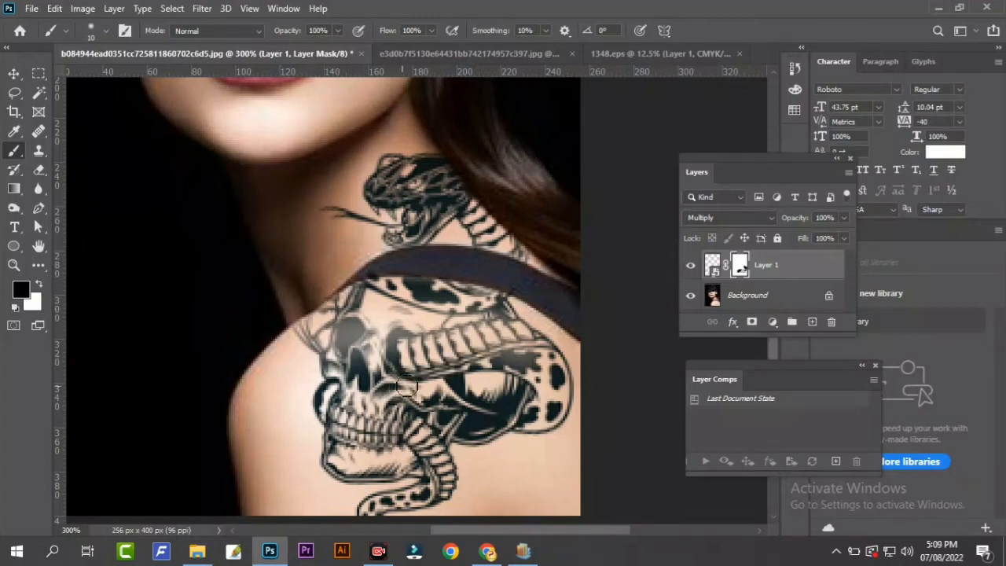
Step: Paint the Layer 1 mask in white at brush size 25 to 30 to restore the faded skull and snake on the shoulder
click(39, 286)
key(bracketright)
key(bracketright)
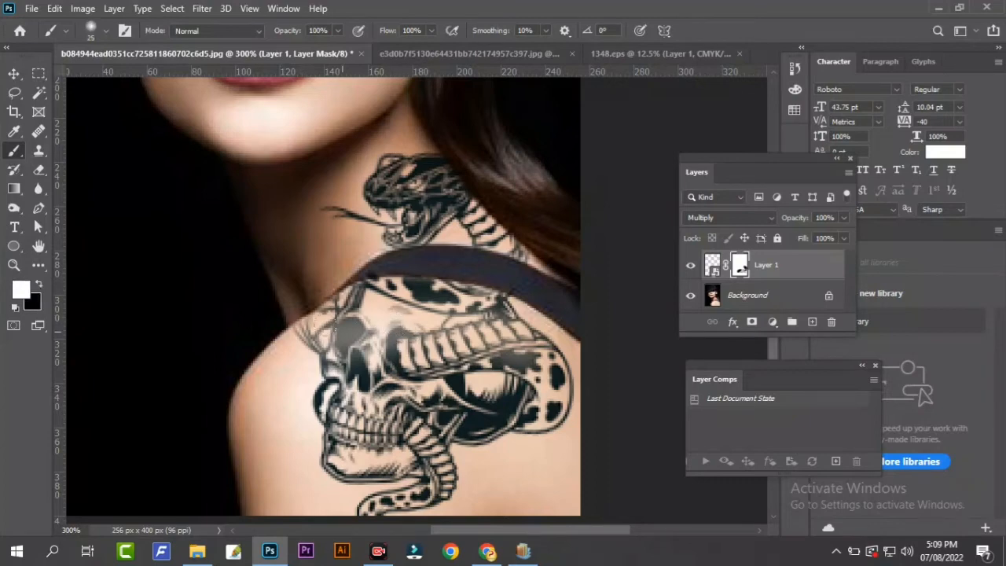
mouse_move(324, 346)
mouse_down()
mouse_move(341, 328)
mouse_move(423, 313)
mouse_move(462, 316)
mouse_up()
mouse_move(338, 306)
mouse_down()
mouse_move(512, 338)
mouse_move(509, 363)
mouse_up()
drag(361, 316, 350, 284)
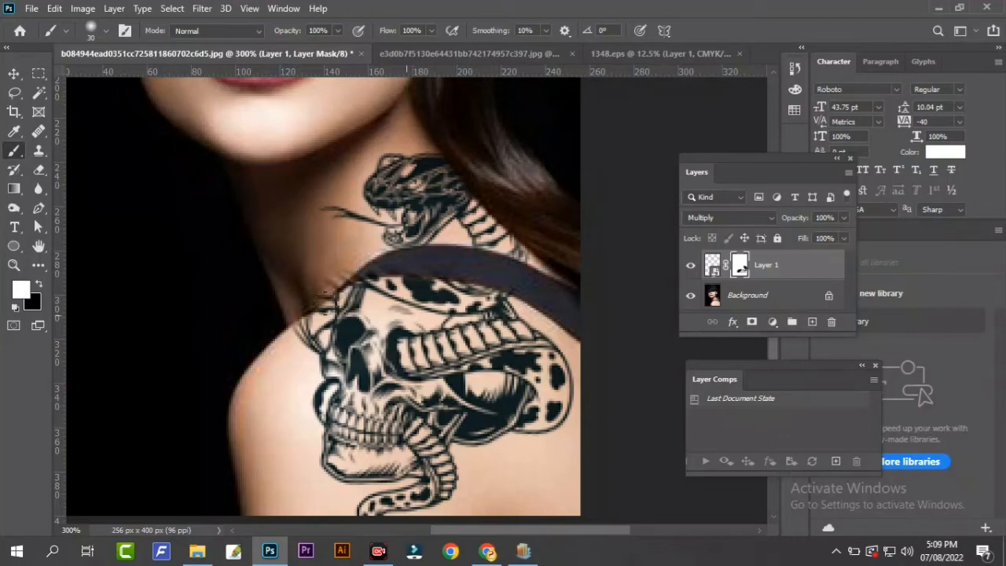
Step: Mask out the tattoo marks over the dress strap and past the shoulder edge, using black at brush sizes 20 and 10
key(x)
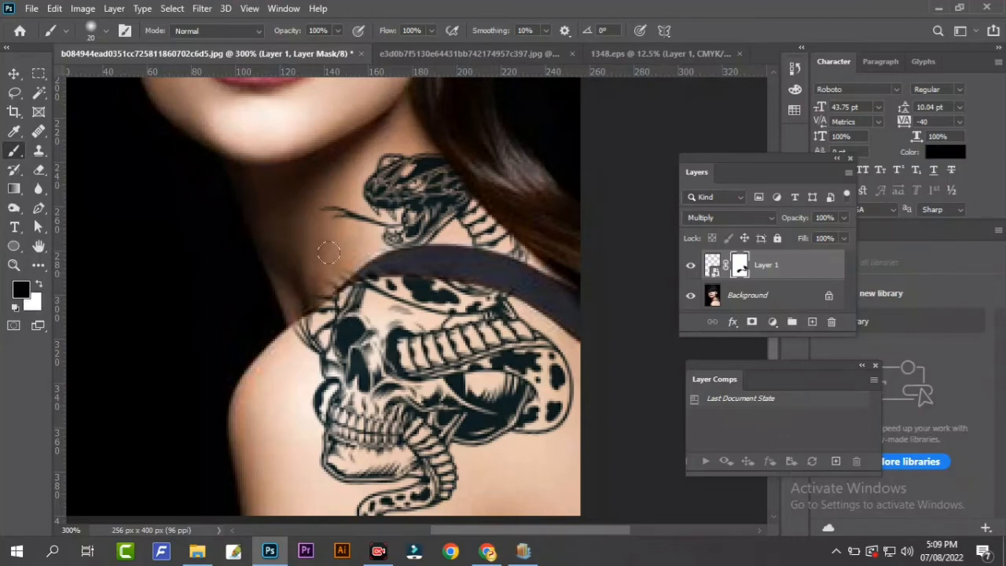
key(bracketleft)
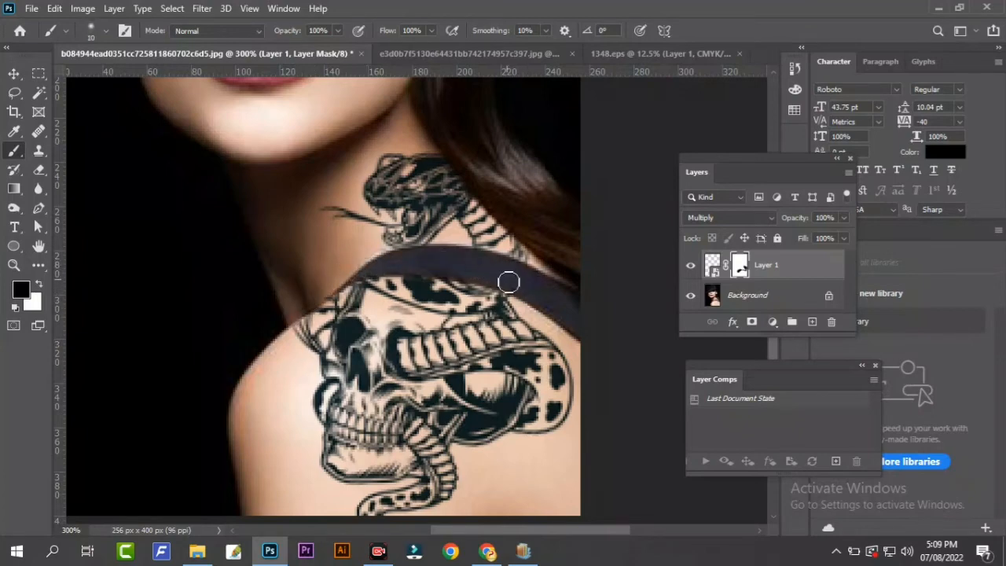
drag(446, 251, 461, 287)
Step: Examine how the tattoo blends into the skin across the whole portrait
scroll(318, 302, down, 2)
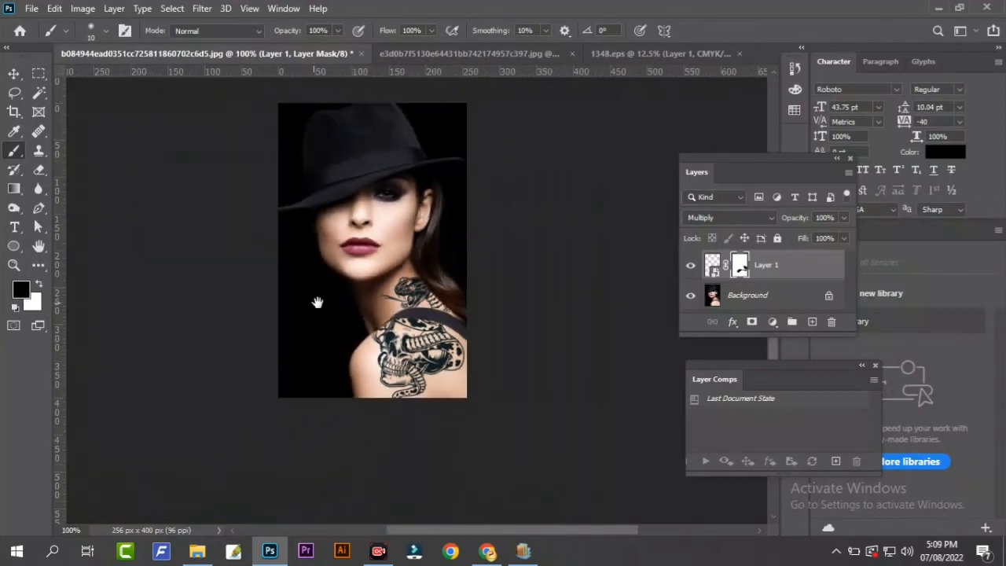
scroll(402, 298, up, 1)
alt+click(409, 315)
alt+click(409, 315)
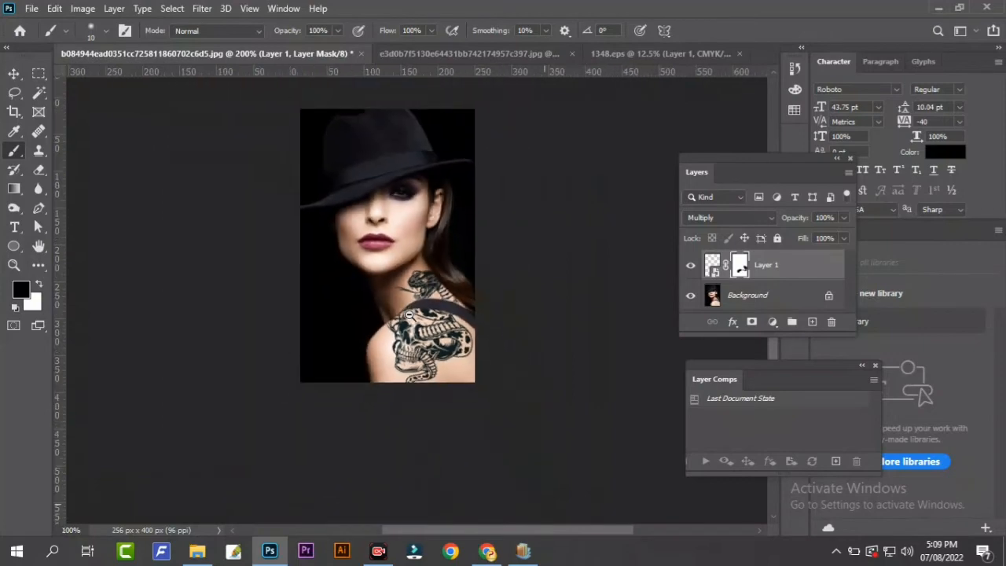
click(571, 318)
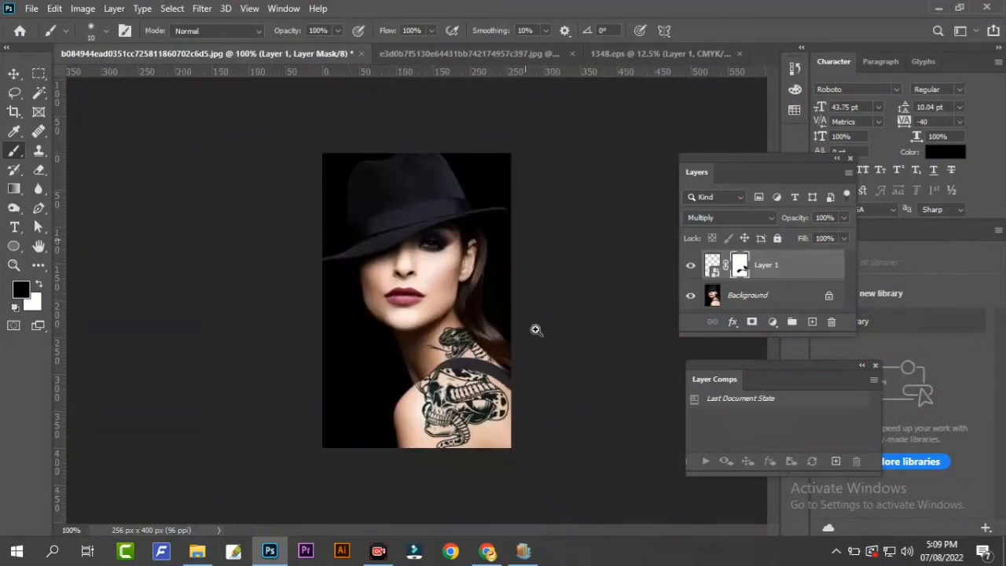
key(ctrl+plus)
key(ctrl+minus)
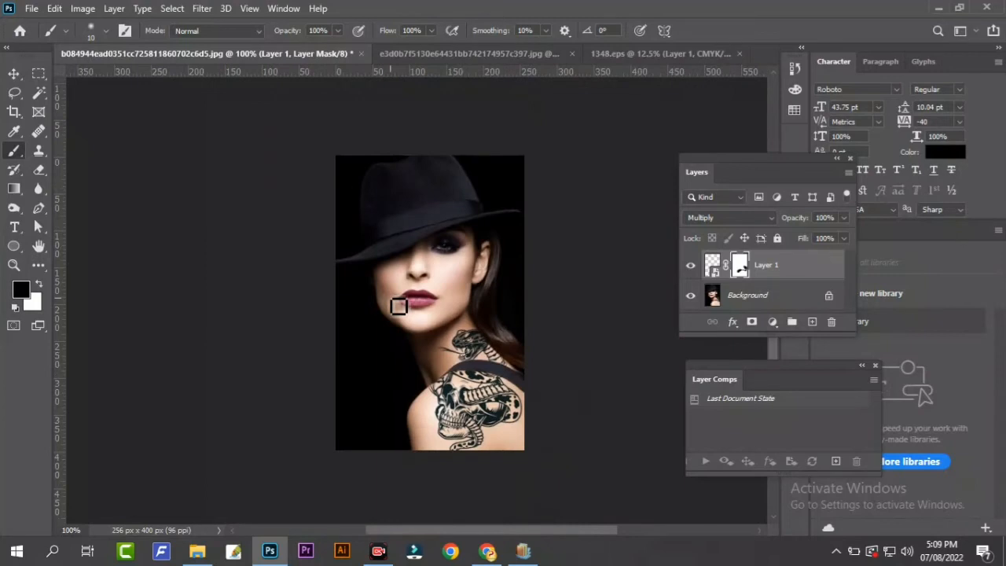
Step: Start saving the tattooed portrait under a new name and browse to the Work > Photoshop folder on the G: drive
key(ctrl+shift+s)
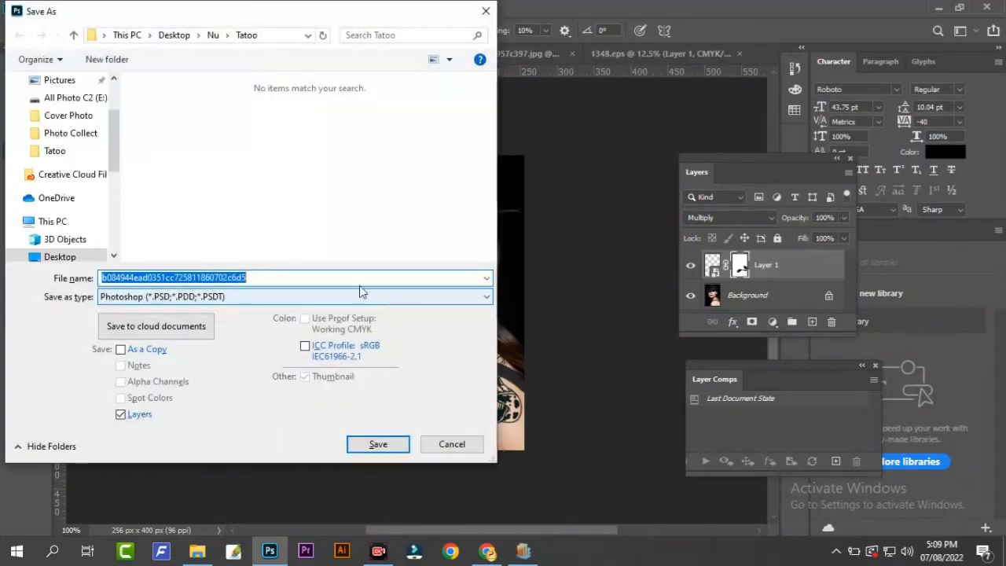
scroll(79, 236, down, 2)
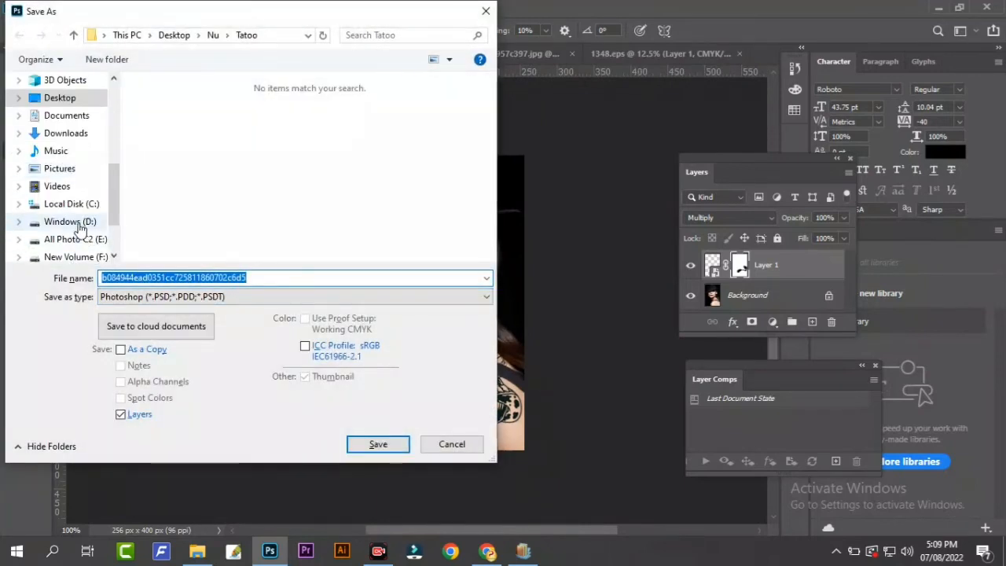
scroll(83, 224, down, 2)
click(74, 222)
click(68, 204)
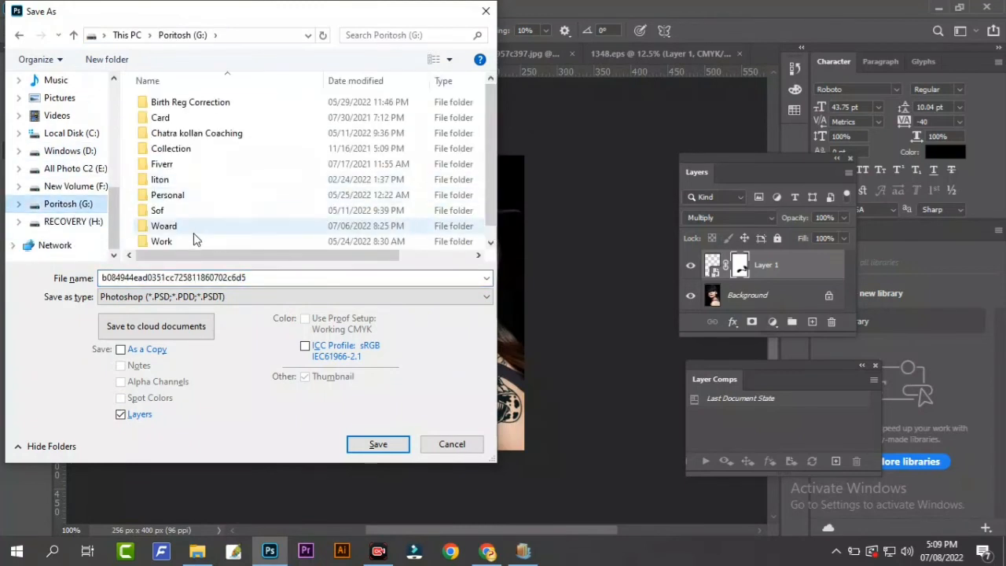
double_click(181, 240)
double_click(189, 181)
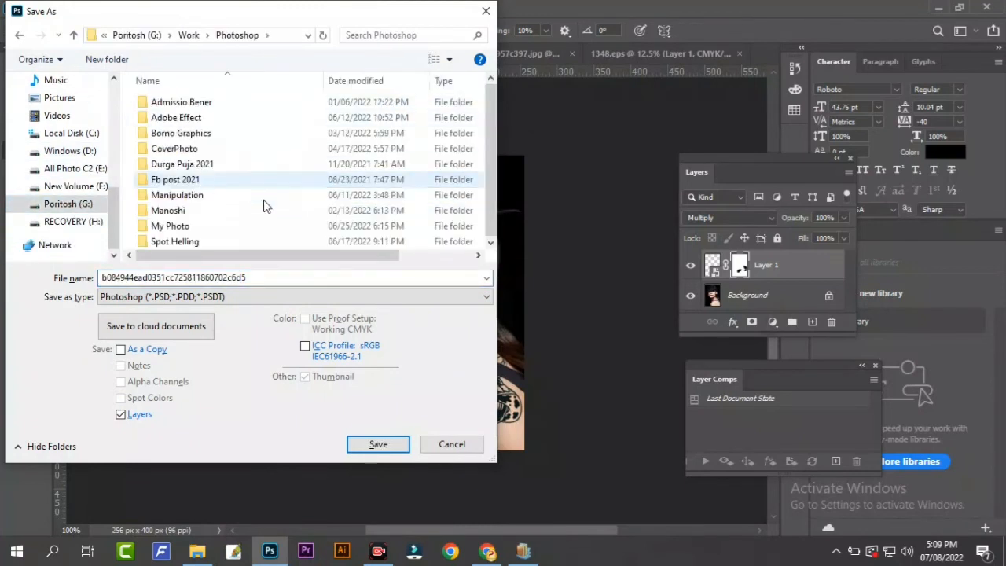
Step: Create a folder named Tatoo inside the Photoshop folder and open it as the save location
click(110, 62)
text(Tato)
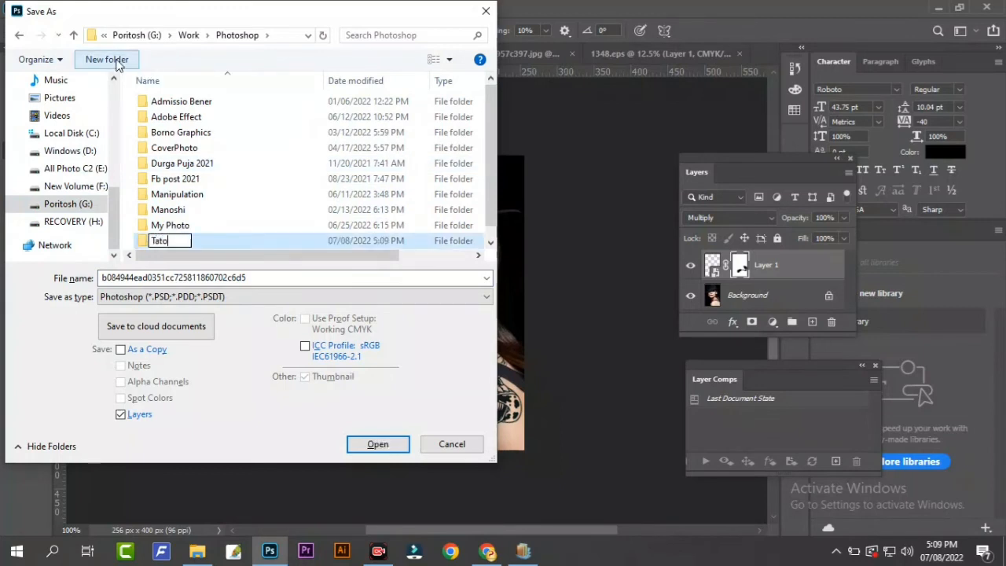
key(Return)
key(Return)
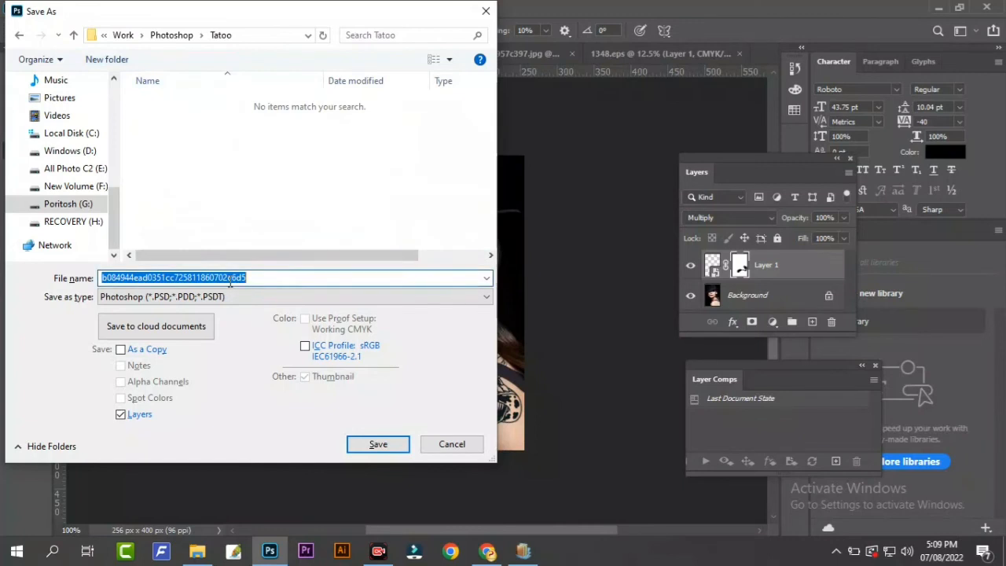
Step: Save the layered document as New 01 in Photoshop (PSD) format in the Tatoo folder
text(New 01)
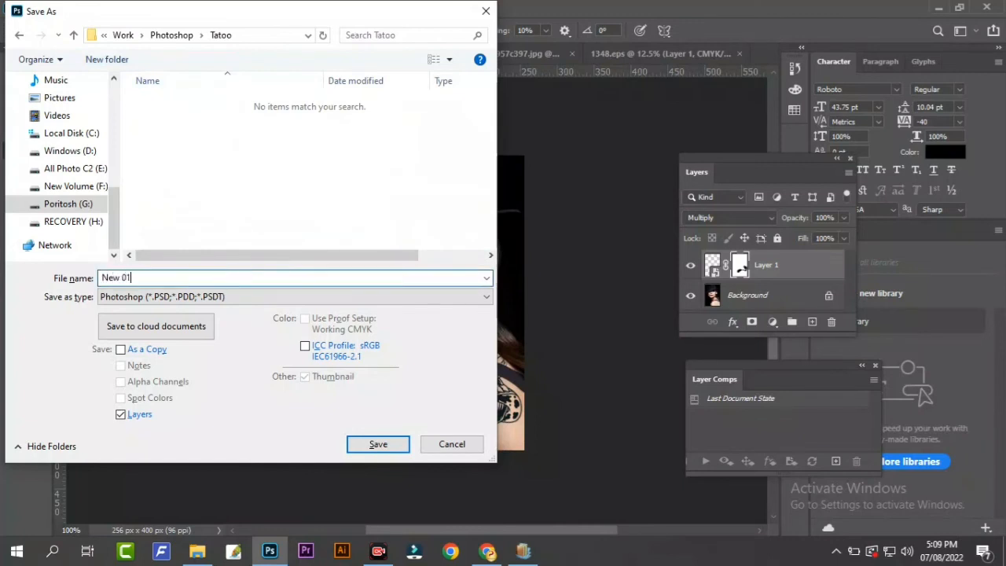
key(Return)
key(Return)
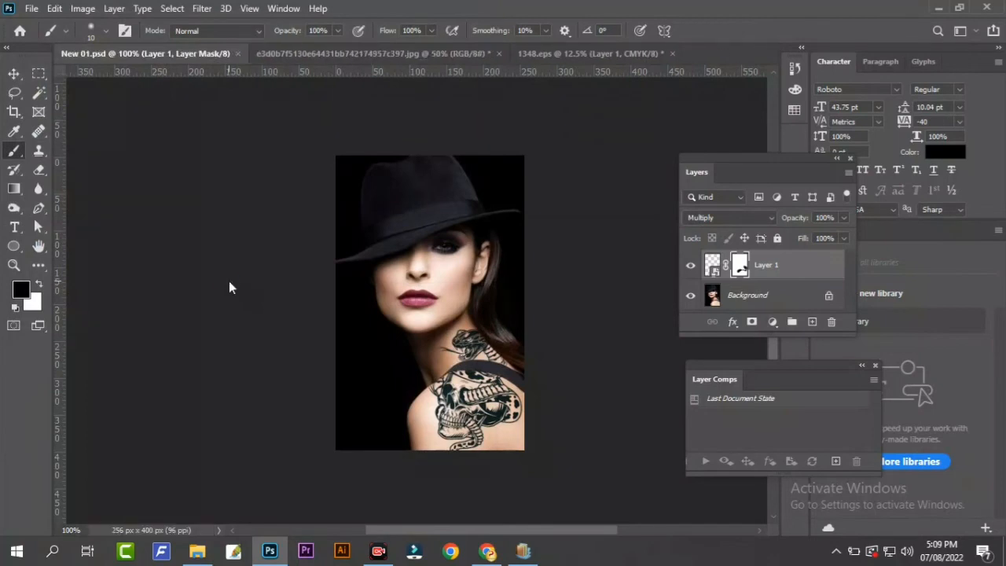
Step: Set up another save of the portrait in the Tatoo folder, using the name New 01 and the JPEG format
key(ctrl+shift+s)
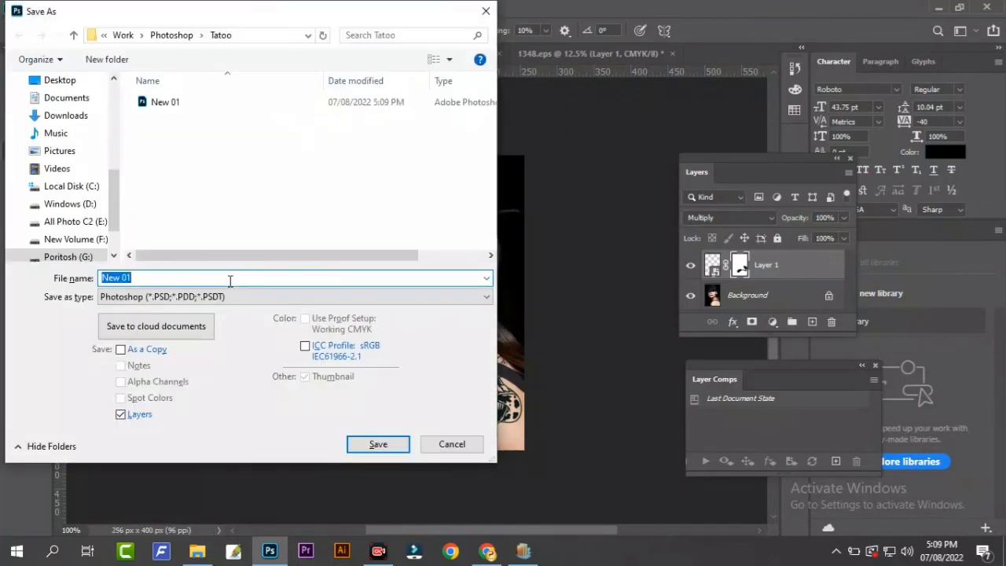
text(J)
click(180, 105)
click(194, 298)
key(j)
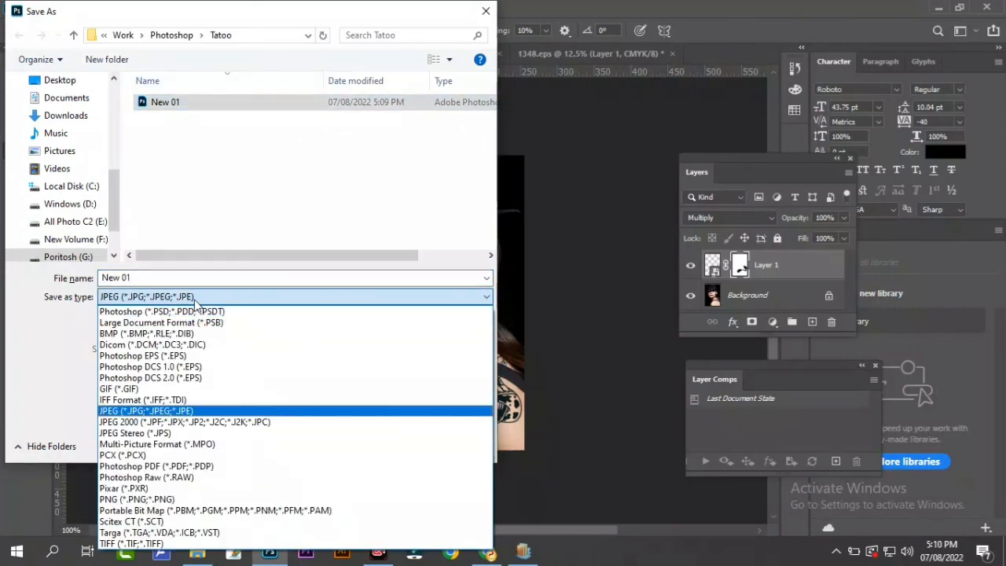
key(Return)
key(Return)
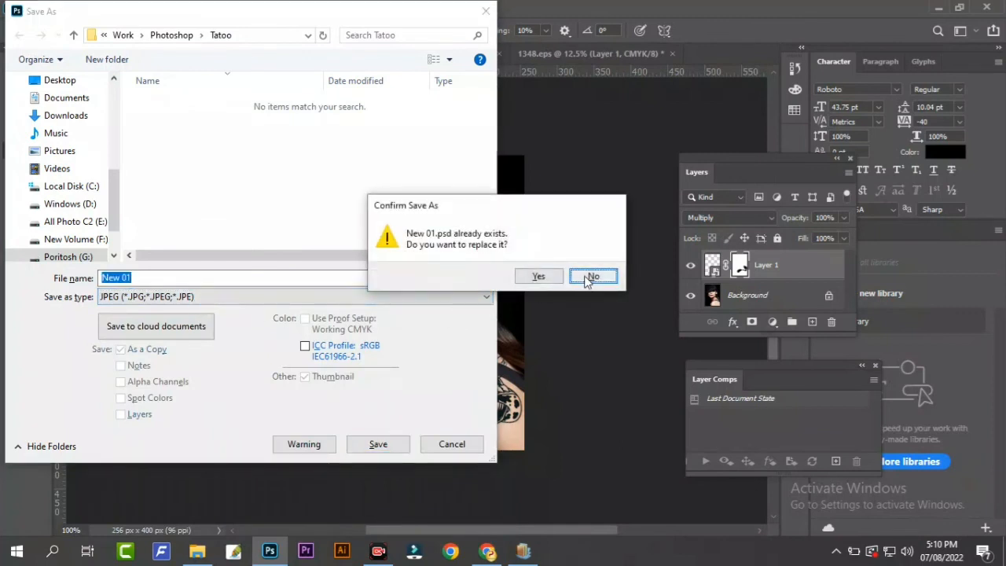
Step: Decline replacing the PSD, correct the file name, and save the JPEG at quality 12 (Maximum) with the Baseline ("Standard") format option
click(594, 275)
click(192, 277)
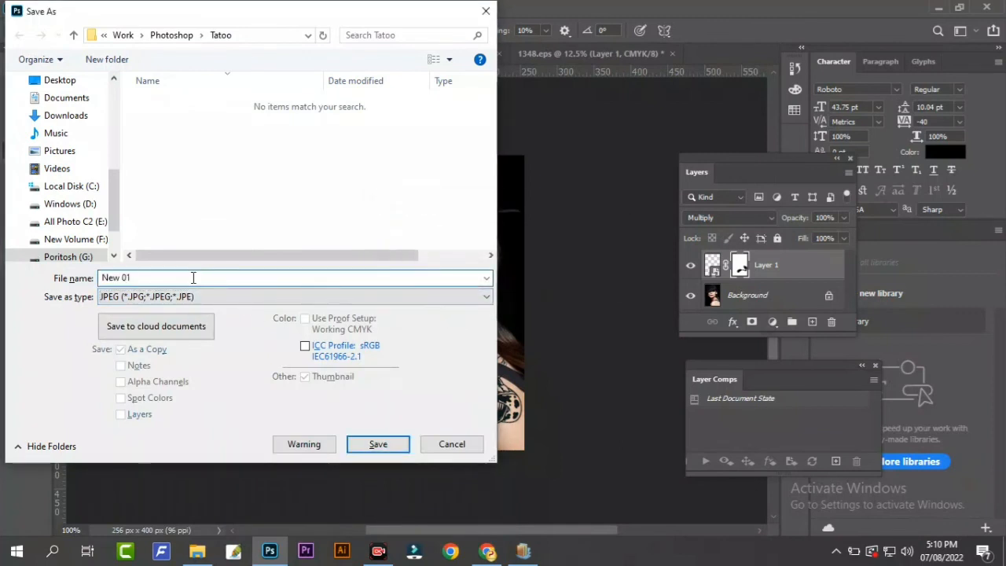
drag(193, 277, 18, 287)
click(175, 279)
key(Left)
key(Left)
key(Left)
key(Delete)
key(Return)
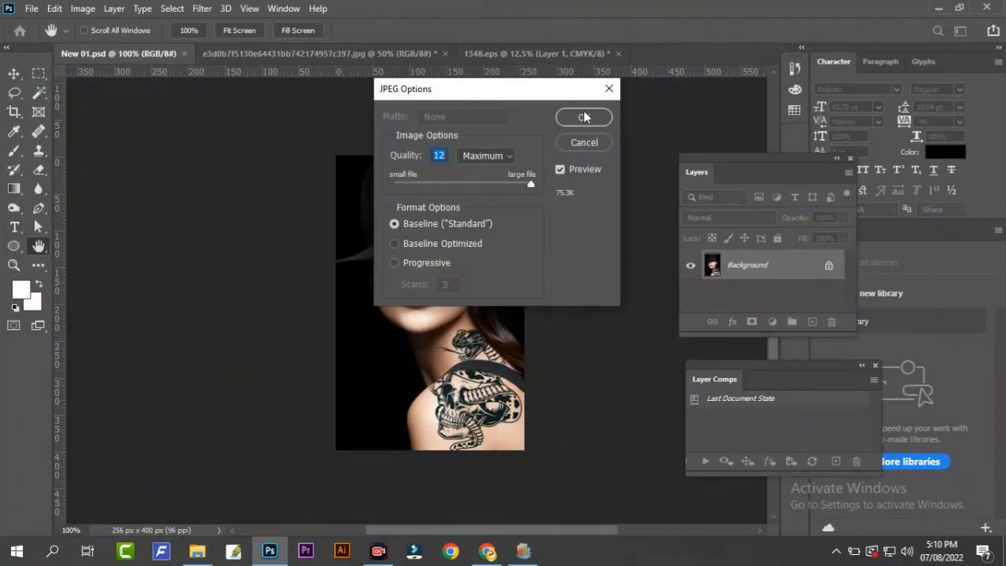
click(583, 116)
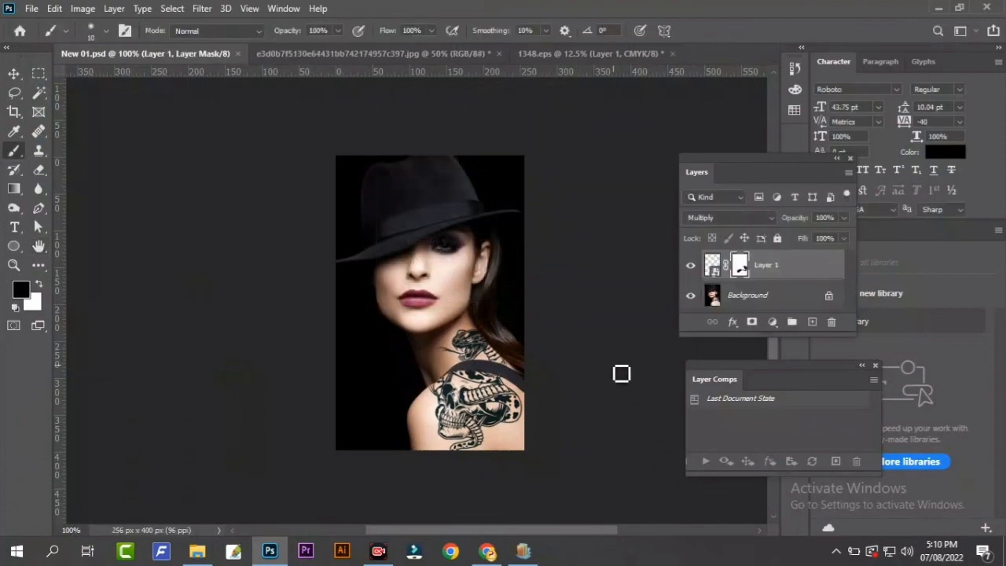